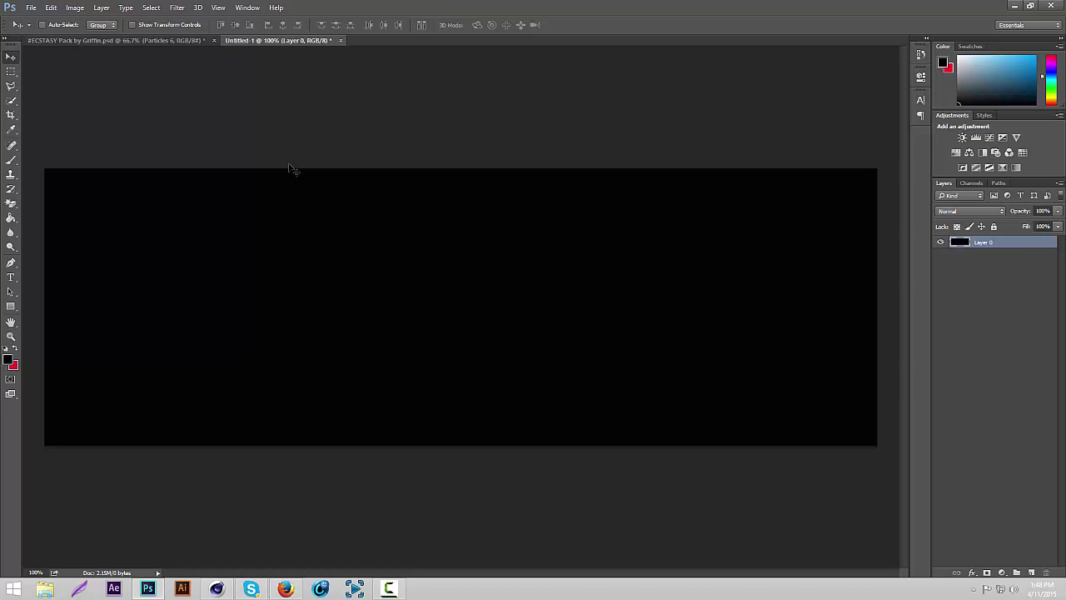
# Open Invert Header.jpg from the CC folder to examine the finished inverted-stripe header, and close it.
pyautogui.hotkey('ctrl', 'o')
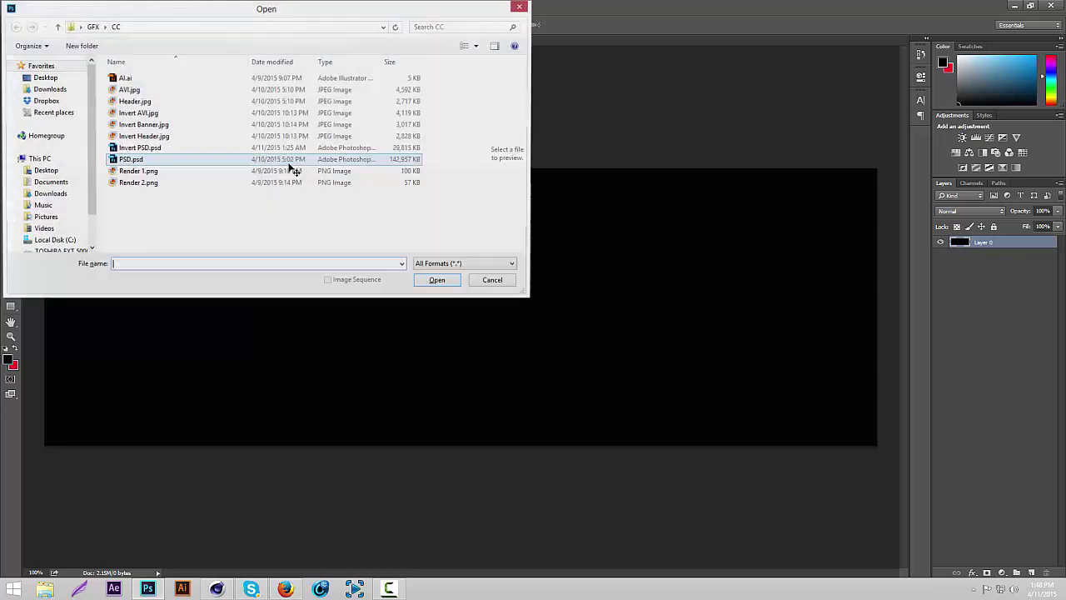
pyautogui.doubleClick(202, 136)
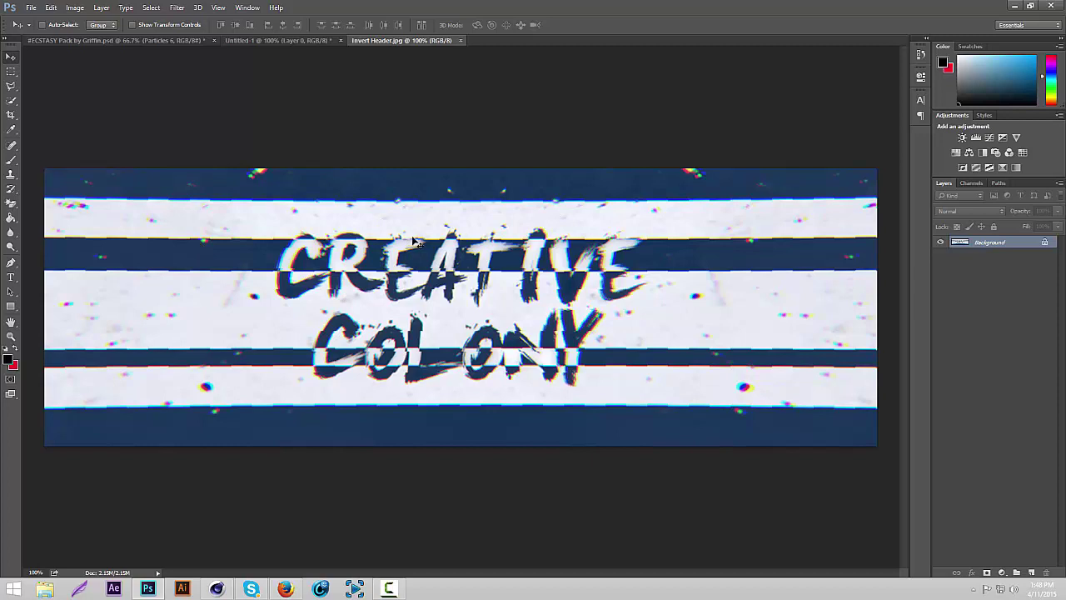
pyautogui.click(461, 40)
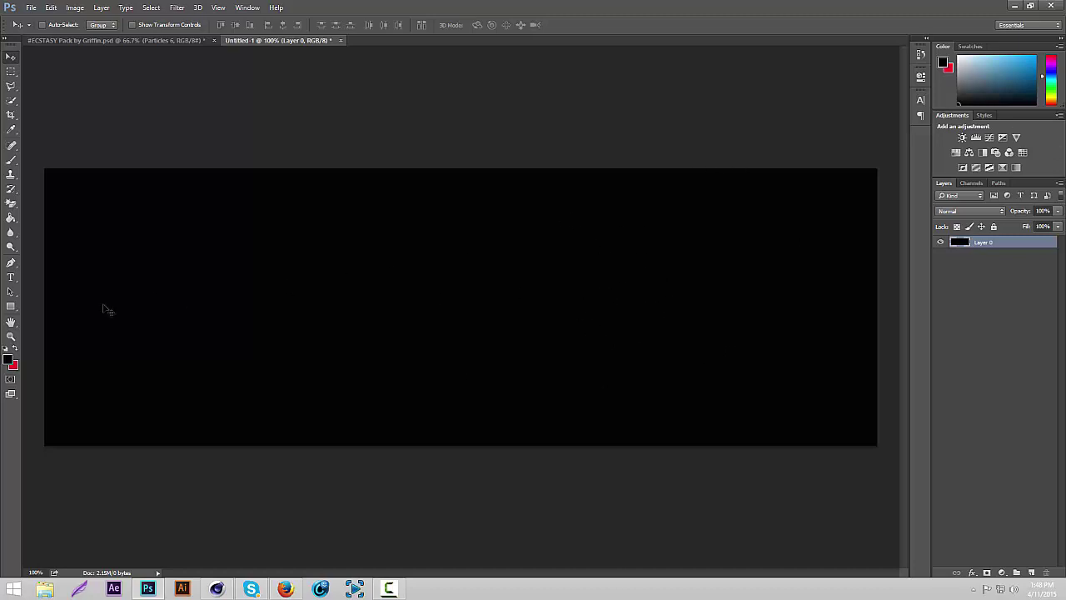
# Add the word "TEXT" to the black canvas in white LeviBrush Regular.
pyautogui.moveTo(970, 79); pyautogui.dragTo(957, 55)
pyautogui.click(11, 277)
pyautogui.click(345, 269)
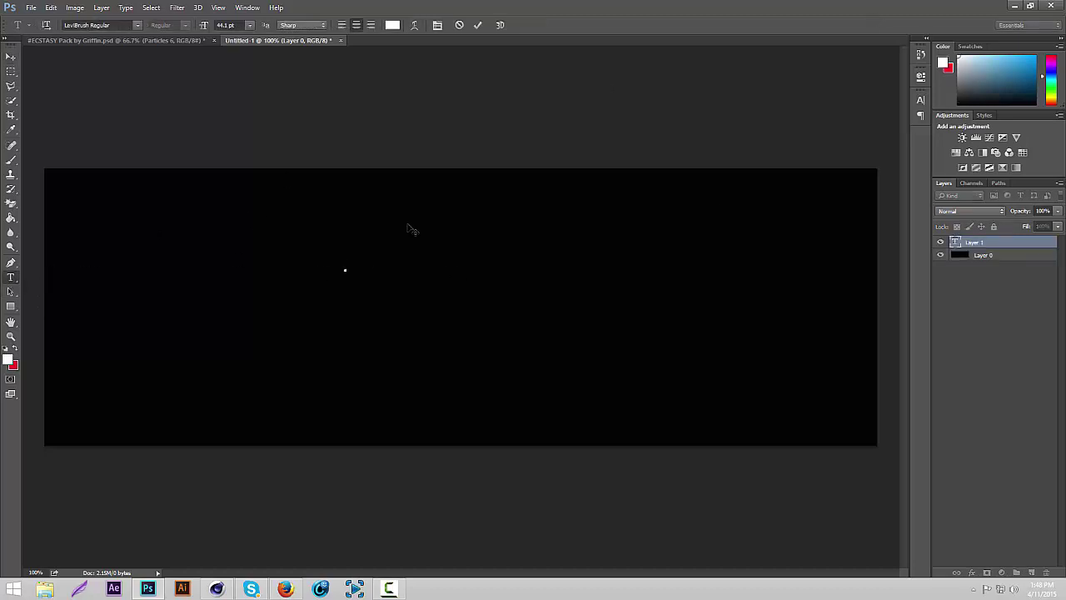
pyautogui.write('TEXT')
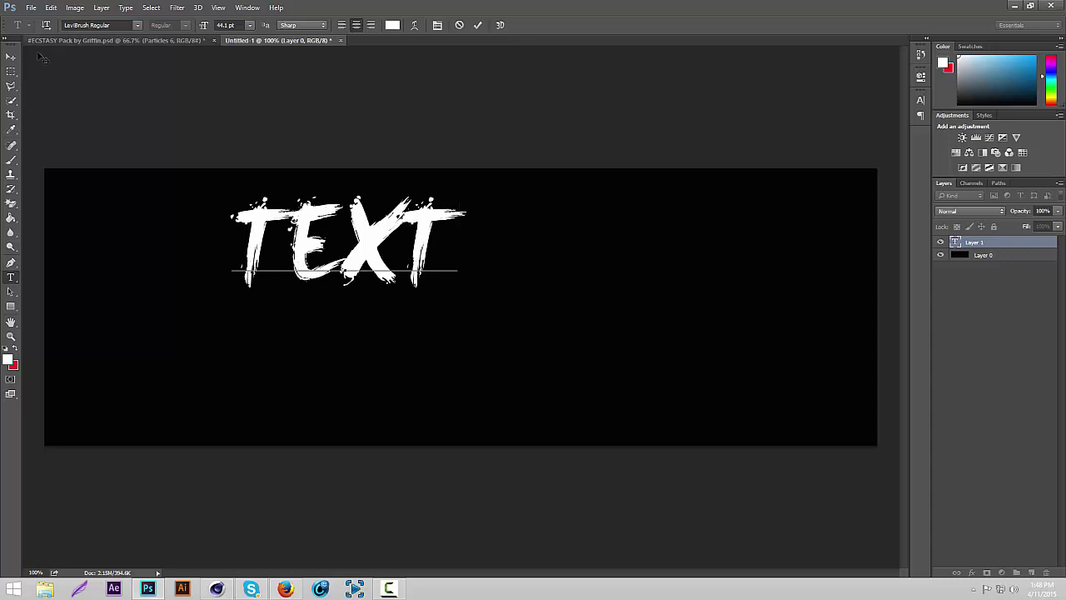
# Move the text toward the middle of the canvas and scale it up to roughly half the canvas height.
pyautogui.click(11, 56)
pyautogui.moveTo(446, 273); pyautogui.dragTo(469, 308)
pyautogui.hotkey('ctrl', 't')
pyautogui.moveTo(500, 364); pyautogui.dragTo(620, 391)
pyautogui.press('Return')
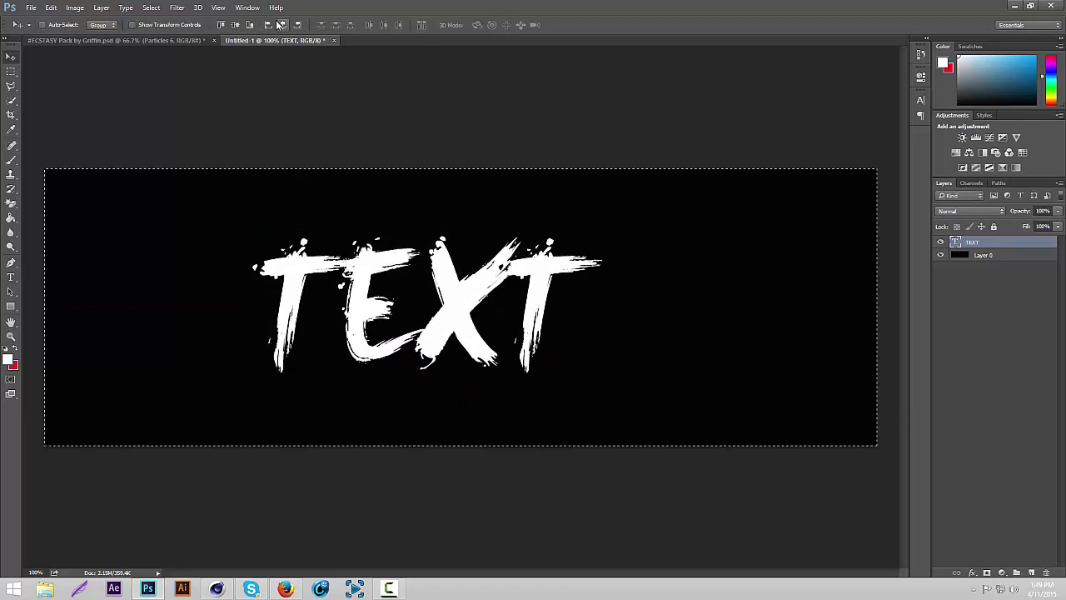
# Centre the text layer horizontally and vertically on the canvas and clear the selection.
pyautogui.hotkey('ctrl', 'a')
pyautogui.click(283, 25)
pyautogui.click(235, 25)
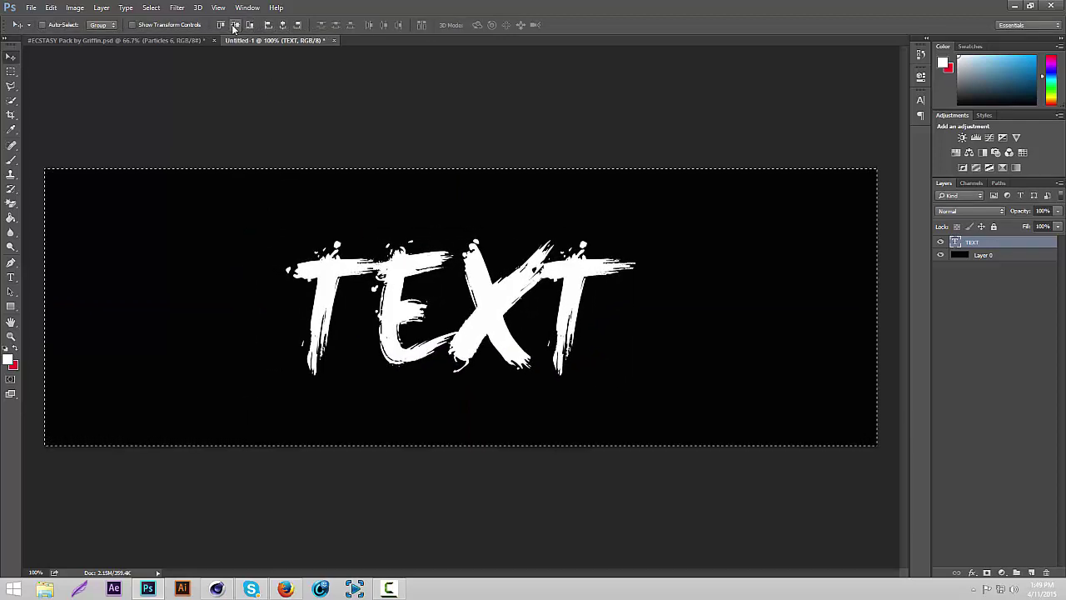
pyautogui.hotkey('ctrl', 'd')
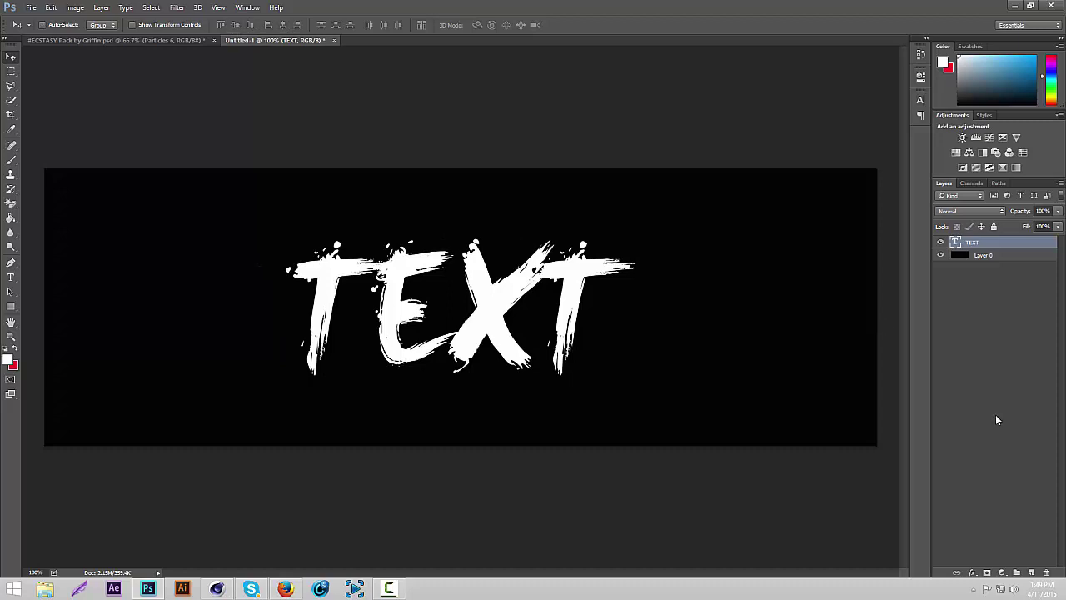
# Add an Invert adjustment layer above the text layer.
pyautogui.click(1003, 574)
pyautogui.click(999, 516)
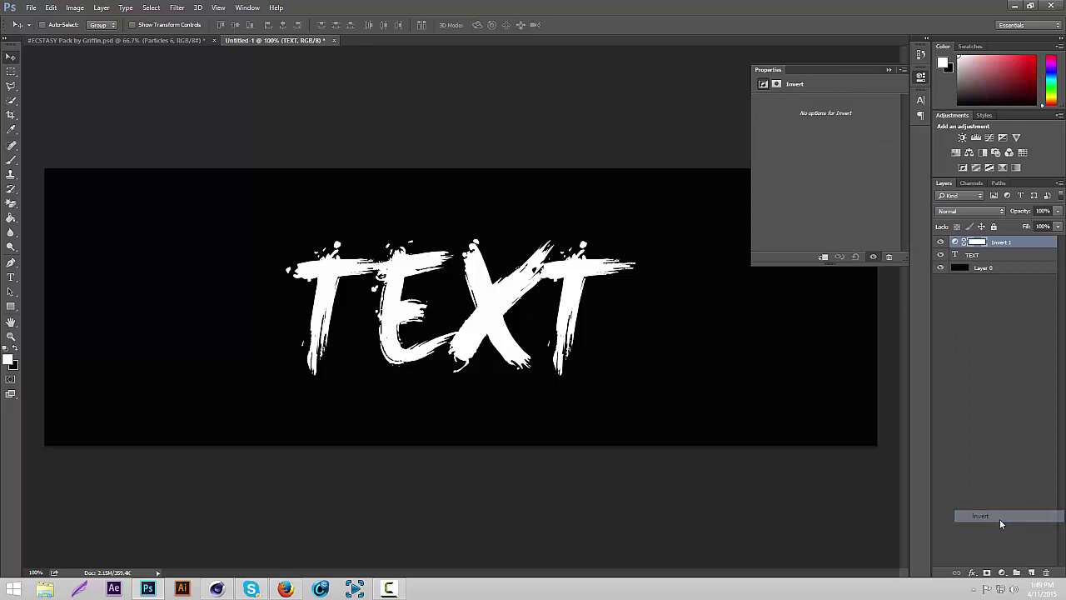
pyautogui.click(890, 70)
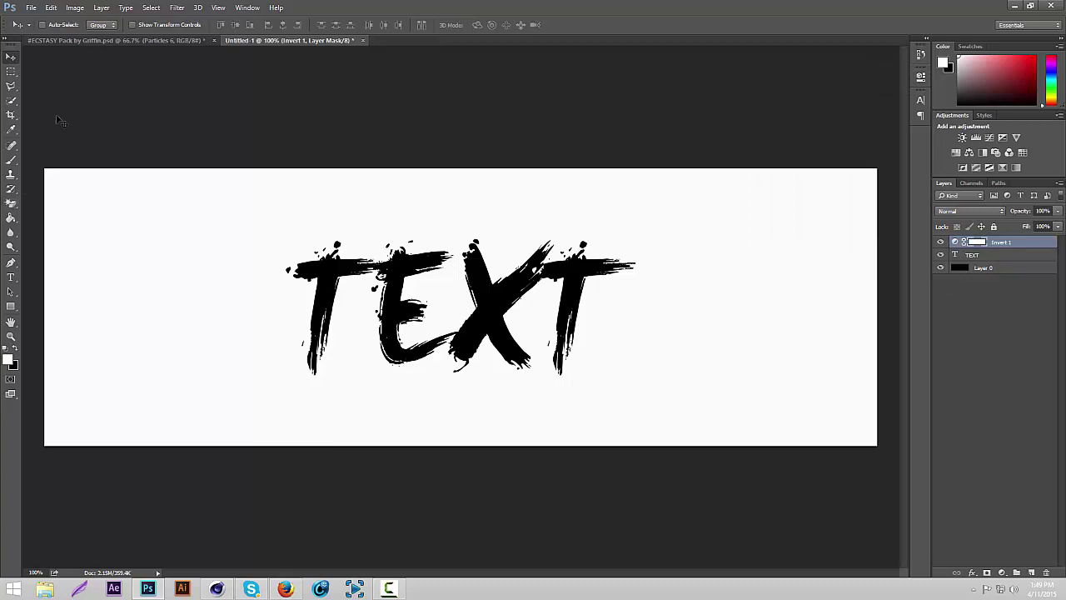
# Select four full-width horizontal bands: the upper edge, a thin strip above the text, the text's lower half and the lower edge.
pyautogui.click(13, 73)
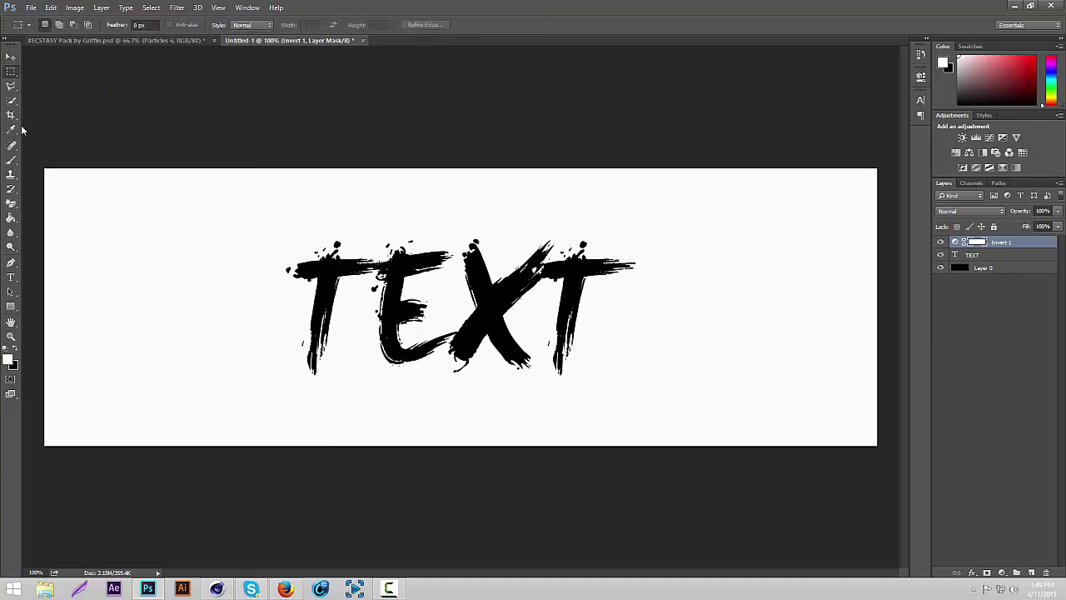
pyautogui.moveTo(45, 168); pyautogui.dragTo(978, 207)
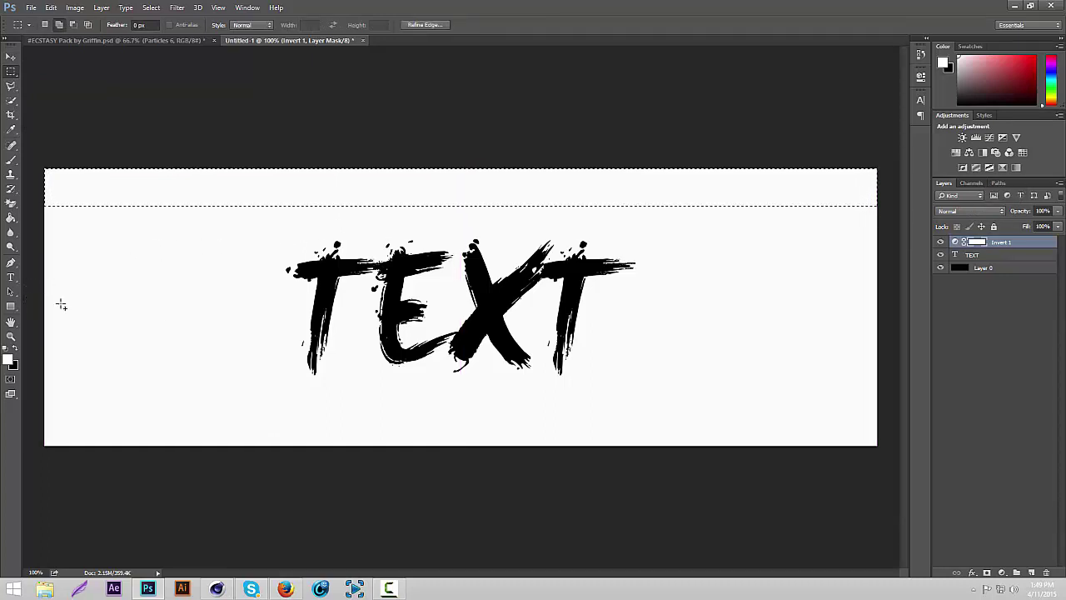
pyautogui.moveTo(46, 300); pyautogui.dragTo(922, 383)
pyautogui.moveTo(43, 447); pyautogui.dragTo(873, 435)
pyautogui.moveTo(948, 414); pyautogui.dragTo(983, 408)
pyautogui.moveTo(35, 232); pyautogui.dragTo(874, 243)
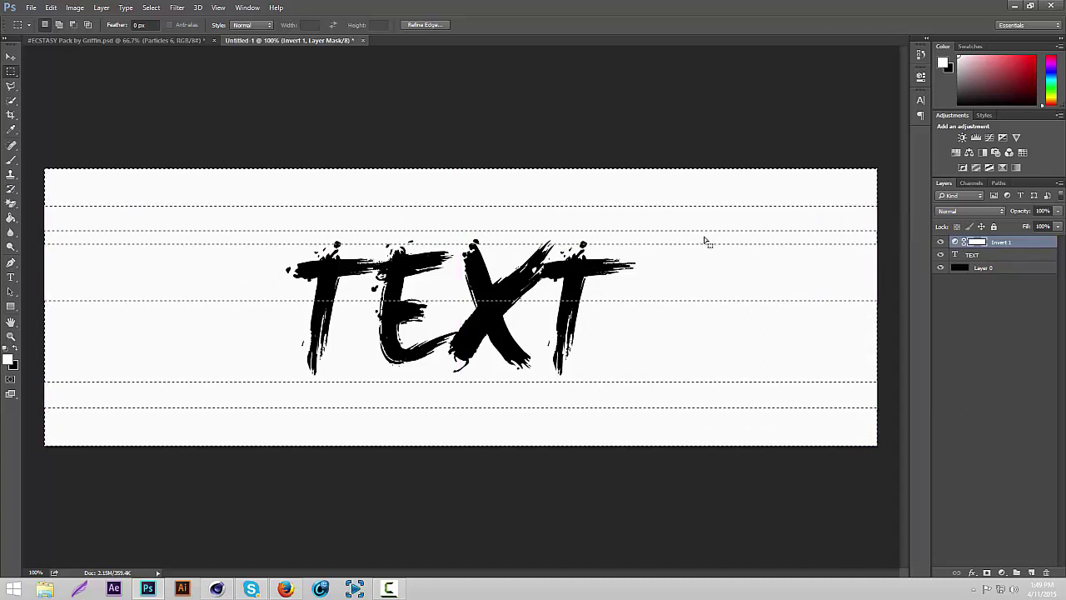
# Fill the selected bands with black on the Invert layer's mask and deselect.
pyautogui.hotkey('ctrl', 'BackSpace')
pyautogui.click(12, 57)
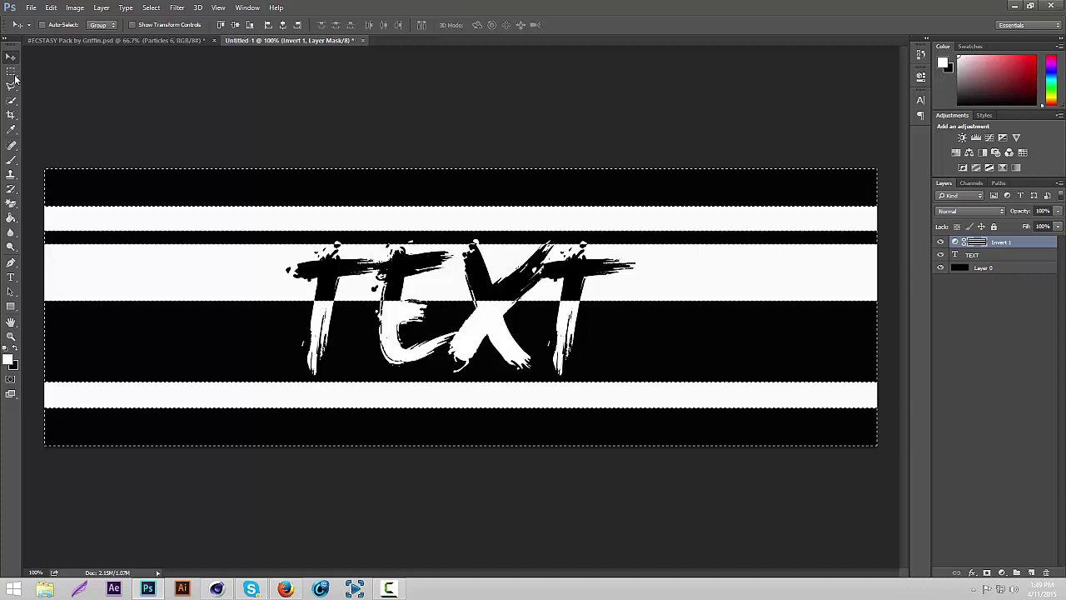
pyautogui.hotkey('ctrl', 'd')
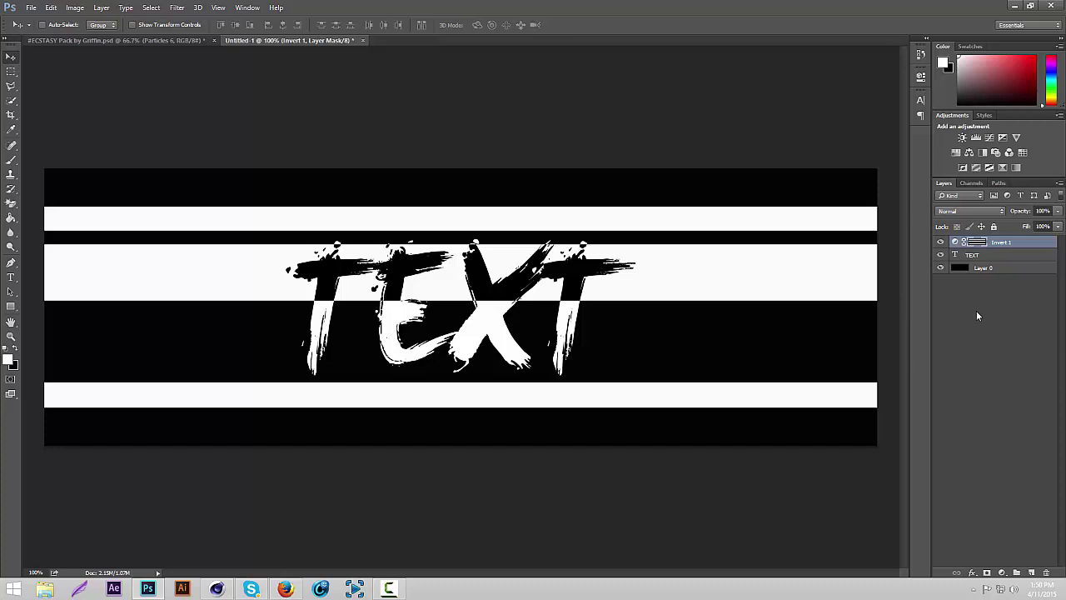
# Merge the Invert, text and background layers into a single layer.
pyautogui.keyDown('shift'); pyautogui.click(1006, 254); pyautogui.keyUp('shift')
pyautogui.keyDown('shift'); pyautogui.click(1004, 267); pyautogui.keyUp('shift')
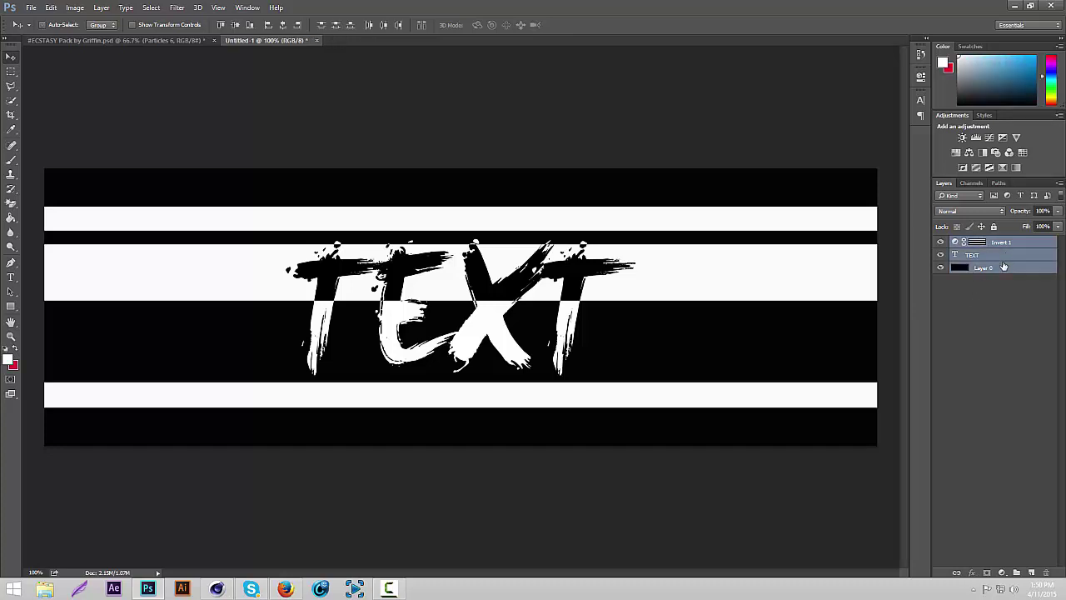
pyautogui.hotkey('ctrl', 'e')
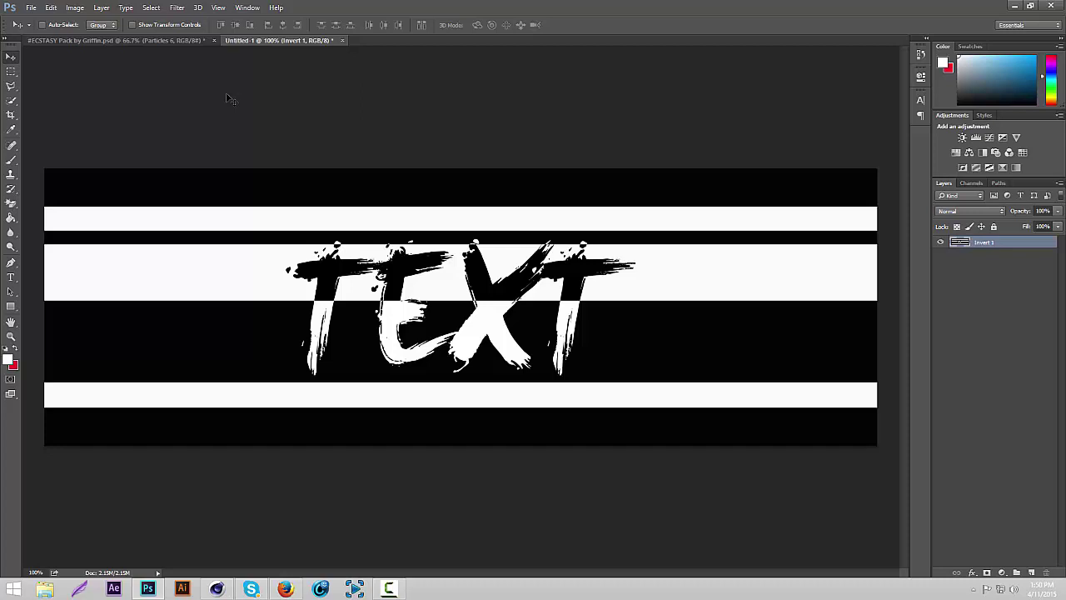
# Open the merged layer in Magic Bullet PhotoLooks and delete every tool already in the look's tool chain.
pyautogui.click(177, 7)
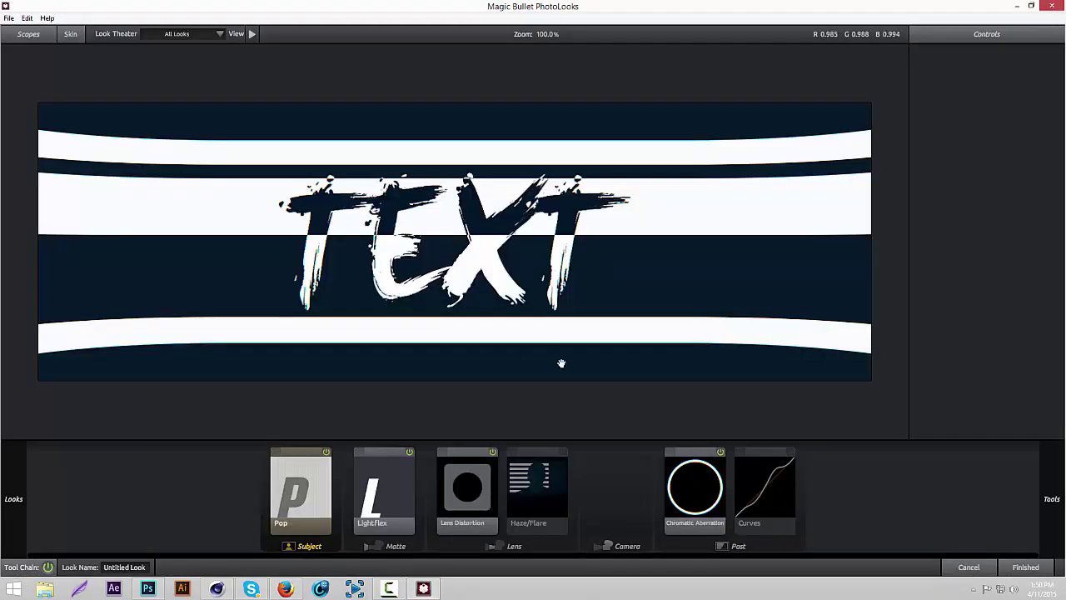
pyautogui.click(314, 478)
pyautogui.press('Delete')
pyautogui.click(382, 490)
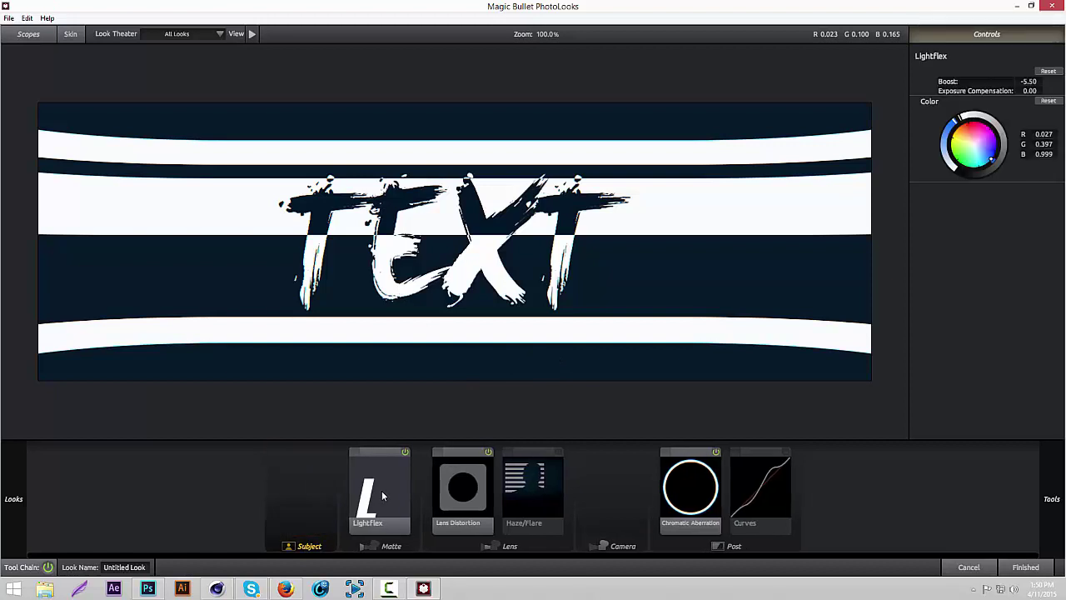
pyautogui.press('Delete')
pyautogui.click(445, 488)
pyautogui.press('Delete')
pyautogui.click(505, 481)
pyautogui.press('Delete')
pyautogui.click(648, 486)
pyautogui.press('Delete')
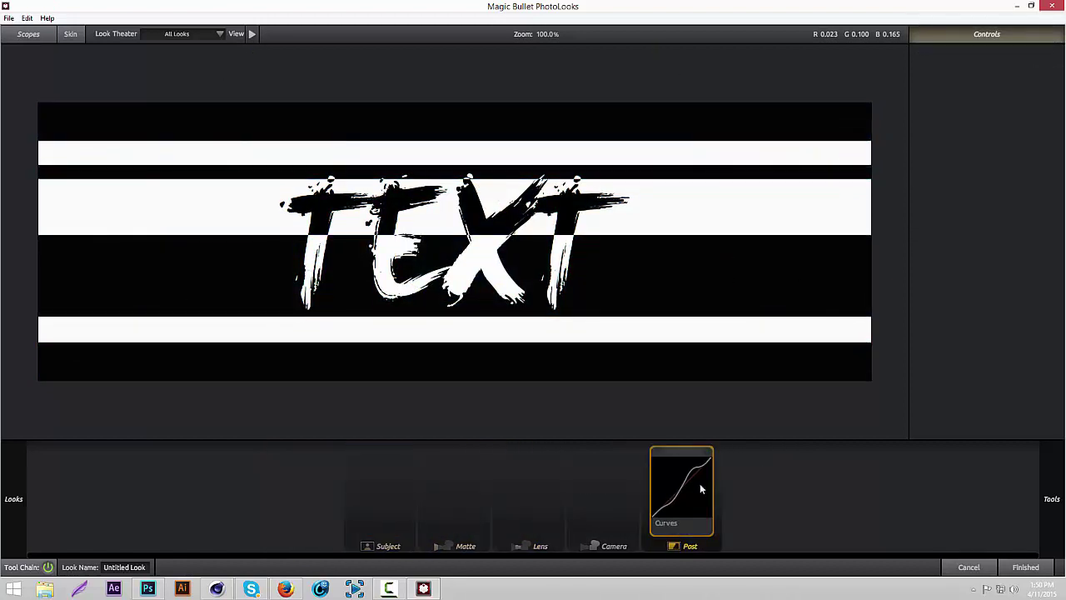
pyautogui.click(700, 483)
pyautogui.press('Delete')
# Add a Lens Distortion tool to the lens stage and set its distortion to -32%.
pyautogui.moveTo(1053, 500)
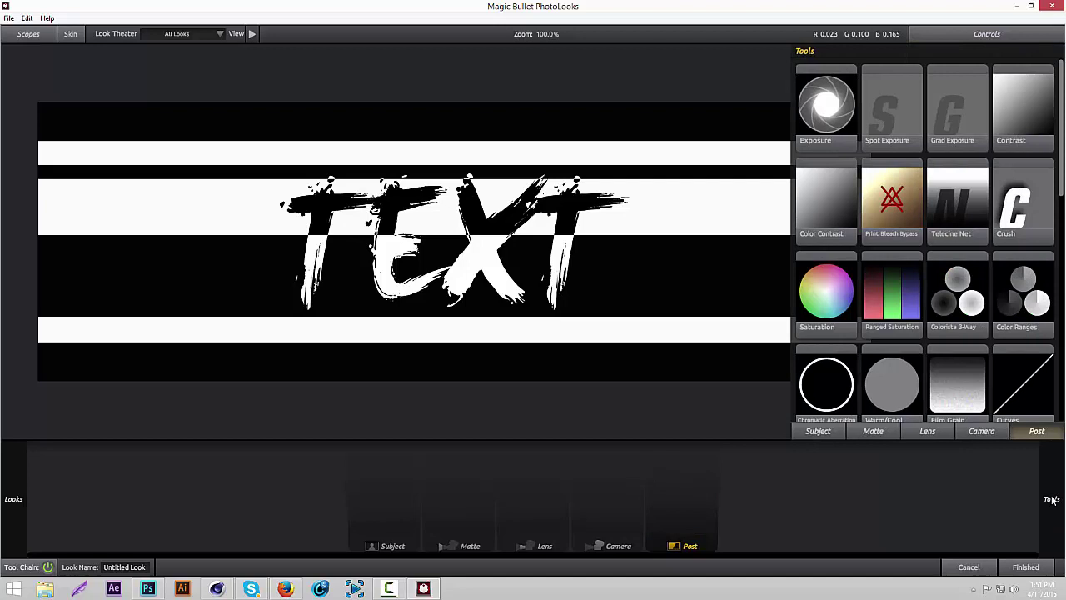
pyautogui.click(925, 433)
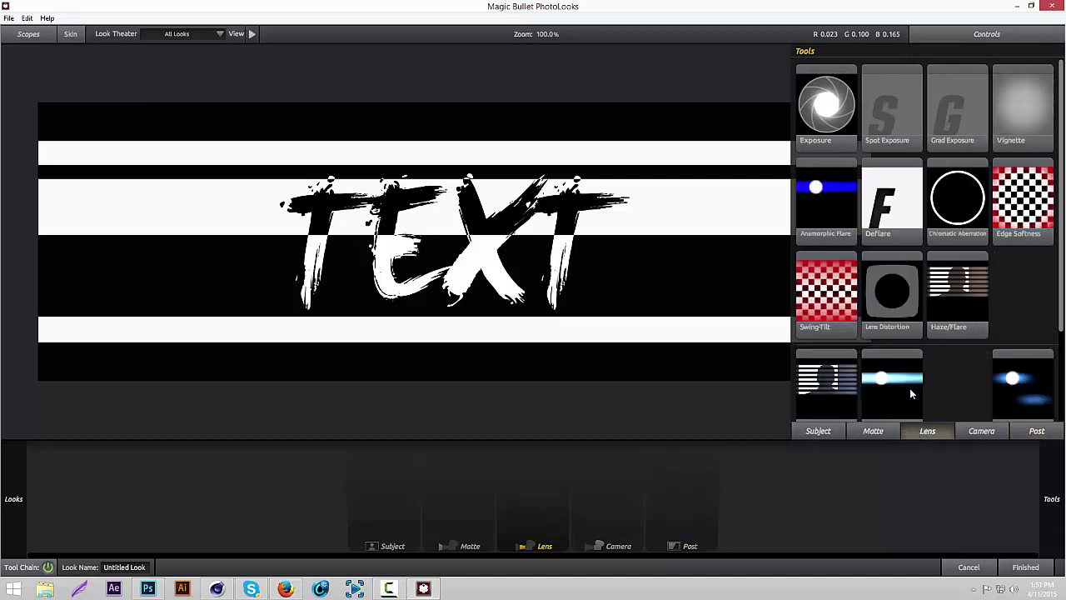
pyautogui.moveTo(911, 318); pyautogui.dragTo(541, 504)
pyautogui.moveTo(1028, 83)
pyautogui.mouseDown()
pyautogui.moveTo(963, 83)
pyautogui.moveTo(1043, 83)
pyautogui.moveTo(1030, 82)
pyautogui.mouseUp()
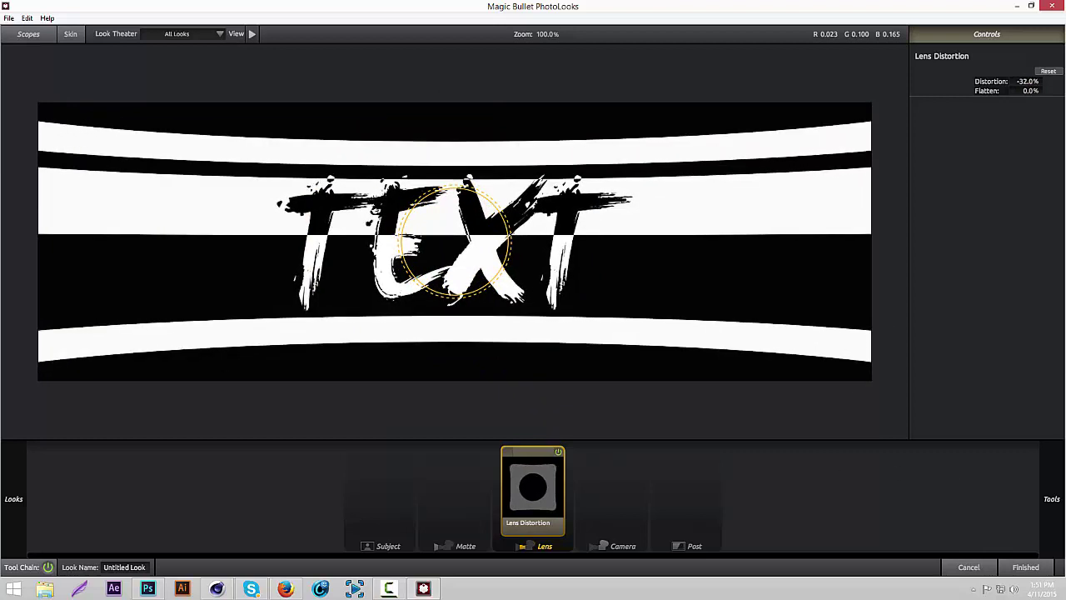
# Add an Anamorphic Flare with size 23.76%, boost -3.90 and threshold 0.530.
pyautogui.moveTo(1022, 406)
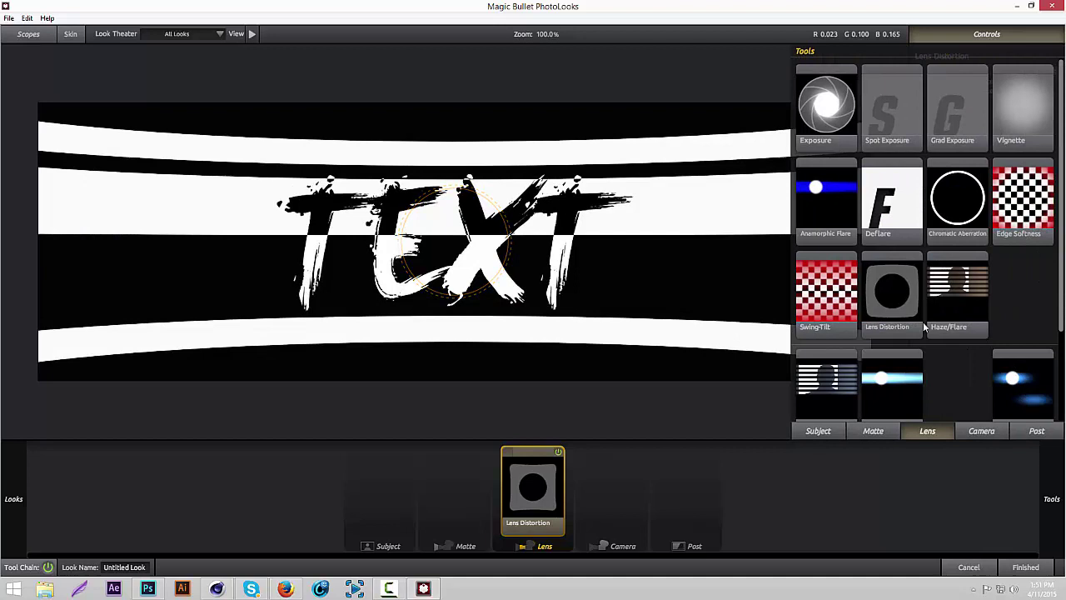
pyautogui.moveTo(843, 207)
pyautogui.mouseDown()
pyautogui.moveTo(677, 439)
pyautogui.moveTo(623, 472)
pyautogui.moveTo(616, 465)
pyautogui.mouseUp()
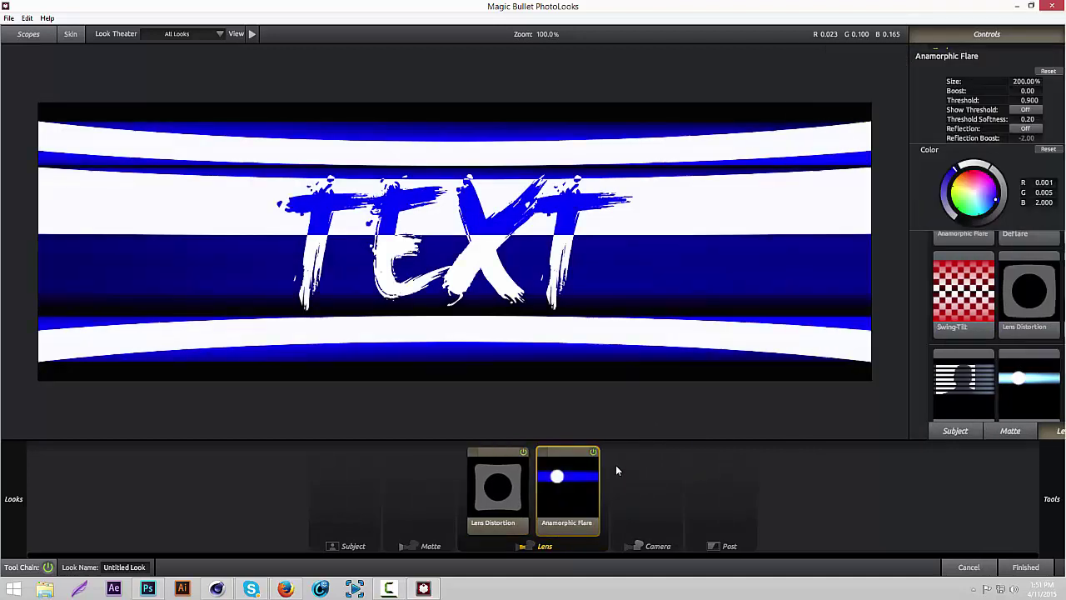
pyautogui.moveTo(1038, 81)
pyautogui.mouseDown()
pyautogui.moveTo(987, 80)
pyautogui.moveTo(1051, 100)
pyautogui.mouseUp()
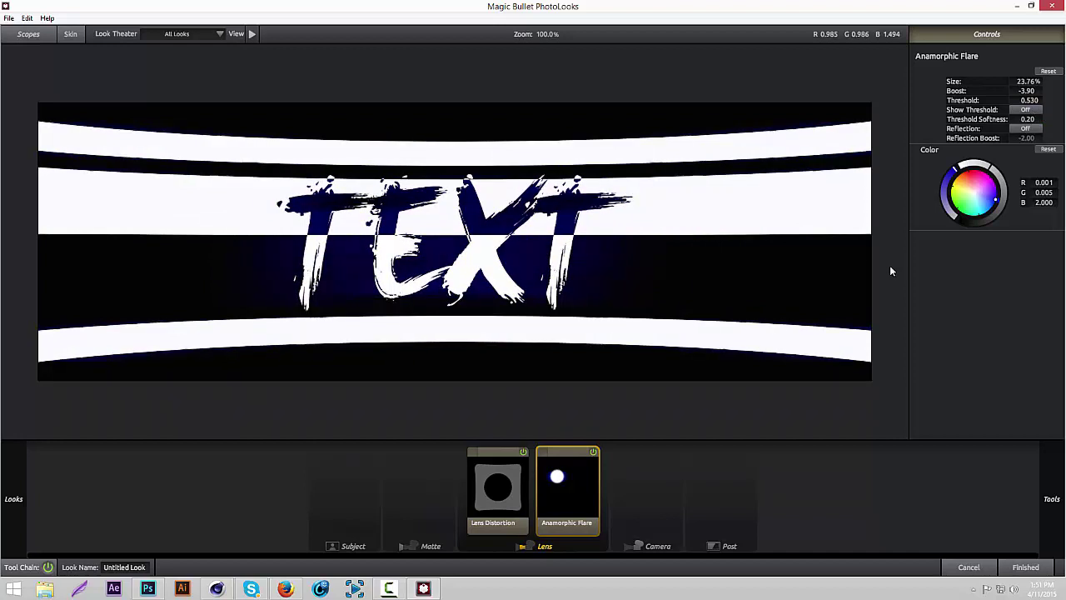
# Add a Haze/Flare tool and tint it blue with R 0.027, G 0.243, B 1.000.
pyautogui.moveTo(1052, 498)
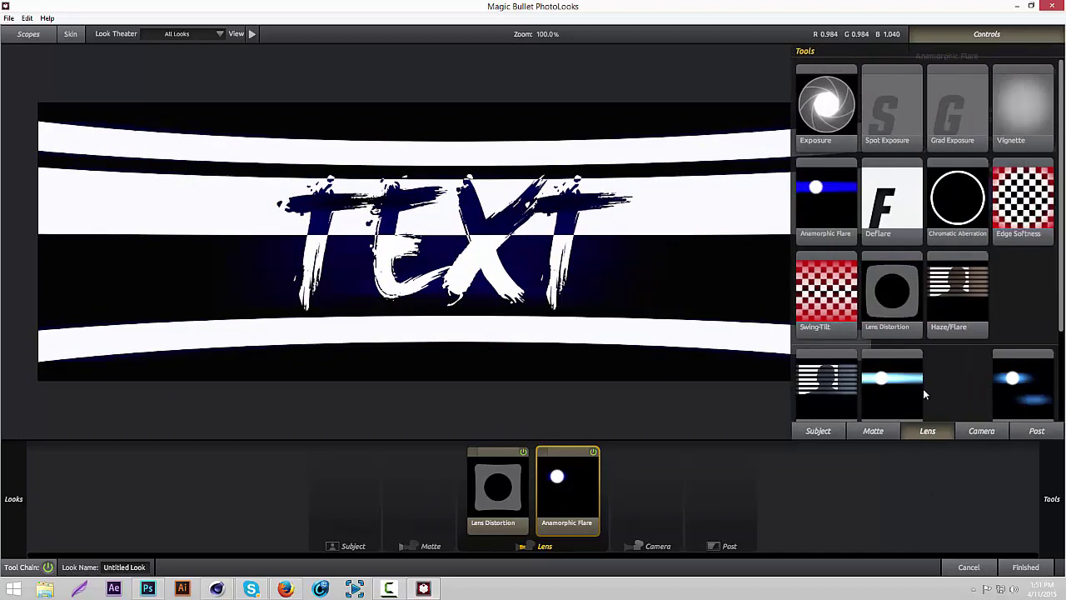
pyautogui.moveTo(986, 288); pyautogui.dragTo(617, 487)
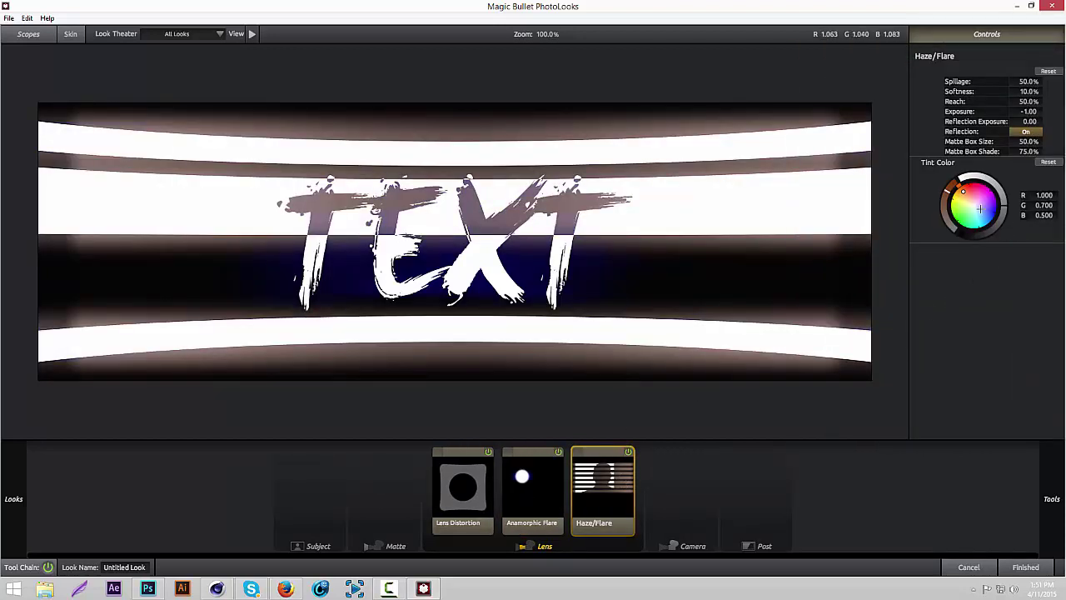
pyautogui.moveTo(979, 208); pyautogui.dragTo(993, 218)
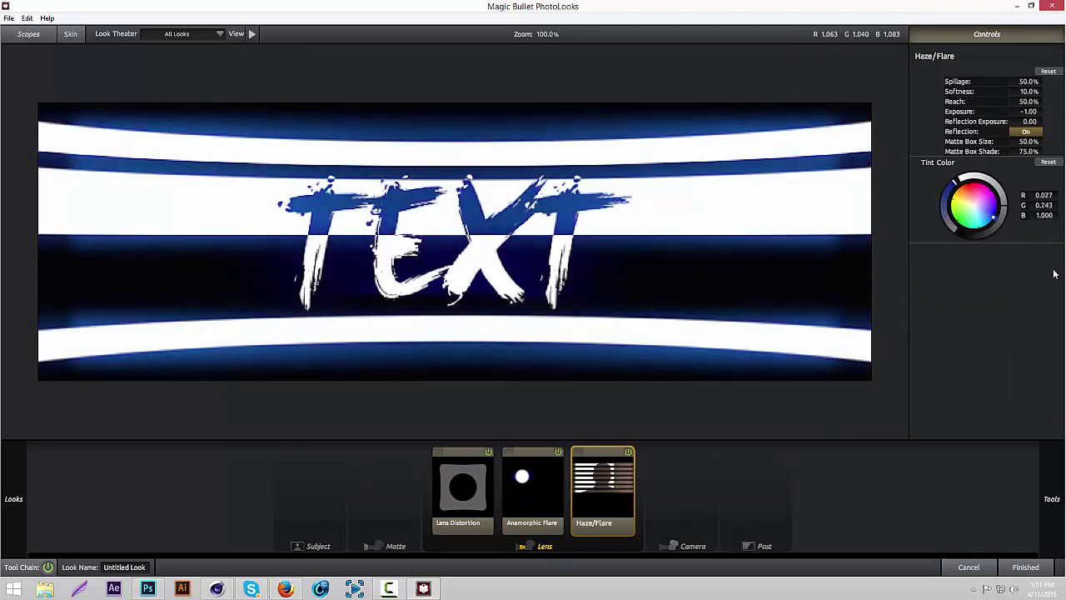
# Adjust the Haze/Flare spillage and set softness to 100%, reach to 22%, reflection exposure to -10 and exposure to -2.50.
pyautogui.moveTo(1028, 81); pyautogui.dragTo(980, 105)
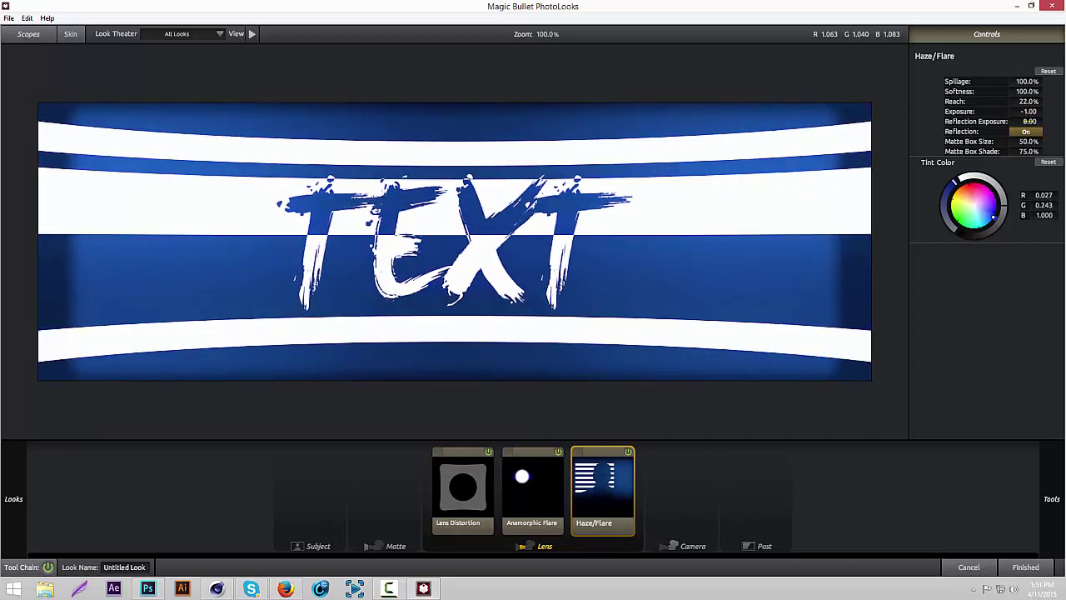
pyautogui.write('-1.7')
pyautogui.press('Return')
pyautogui.write('-10')
pyautogui.press('Return')
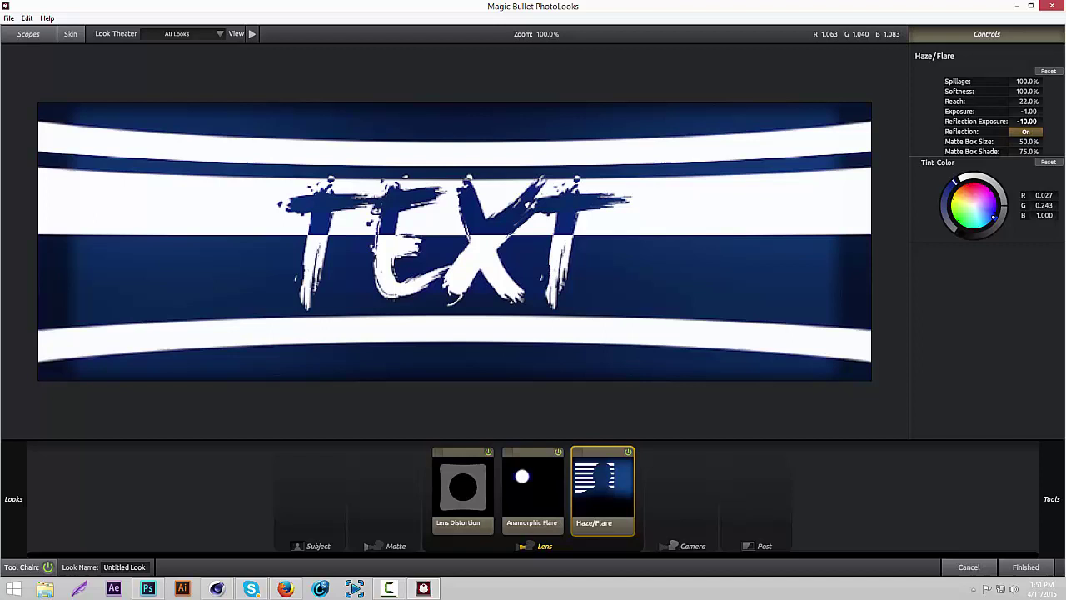
pyautogui.moveTo(1028, 110)
pyautogui.mouseDown()
pyautogui.moveTo(1000, 111)
pyautogui.moveTo(1020, 111)
pyautogui.moveTo(1010, 111)
pyautogui.mouseUp()
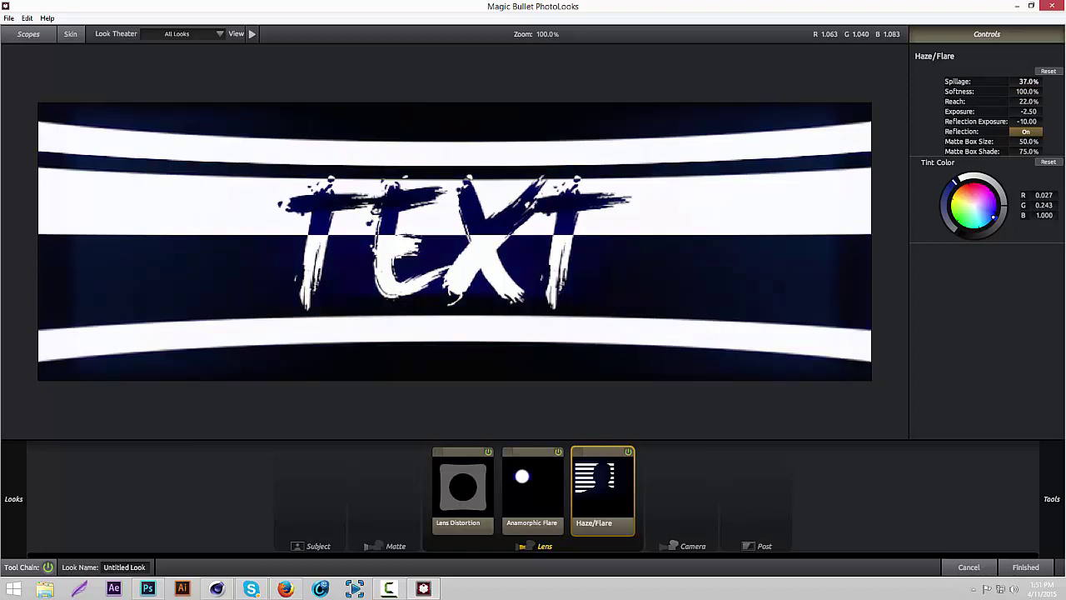
# Add a Diffusion tool to the matte stage of the look.
pyautogui.moveTo(1048, 352)
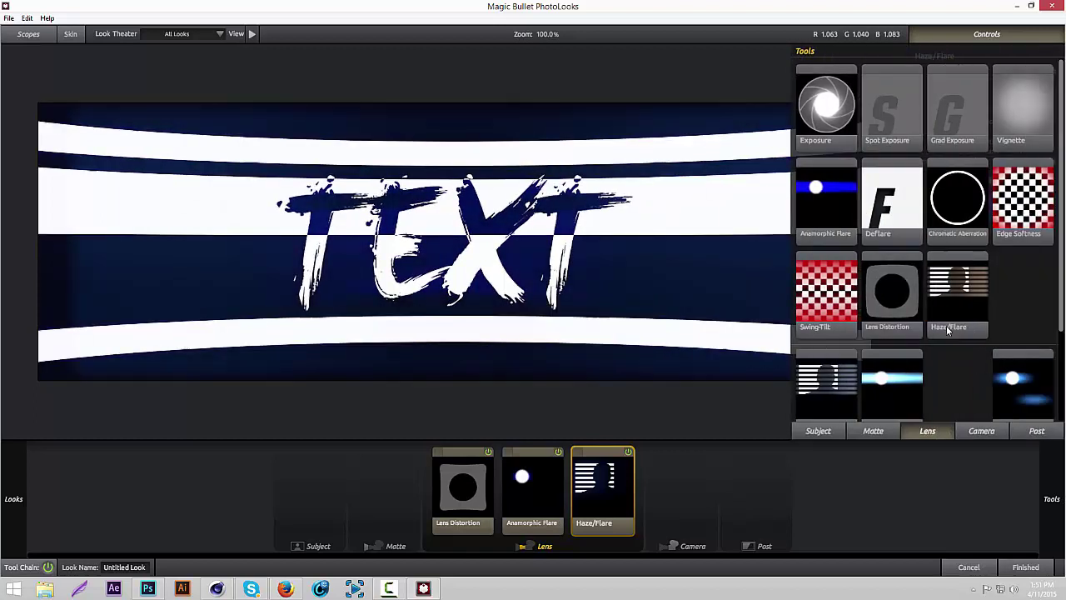
pyautogui.click(880, 429)
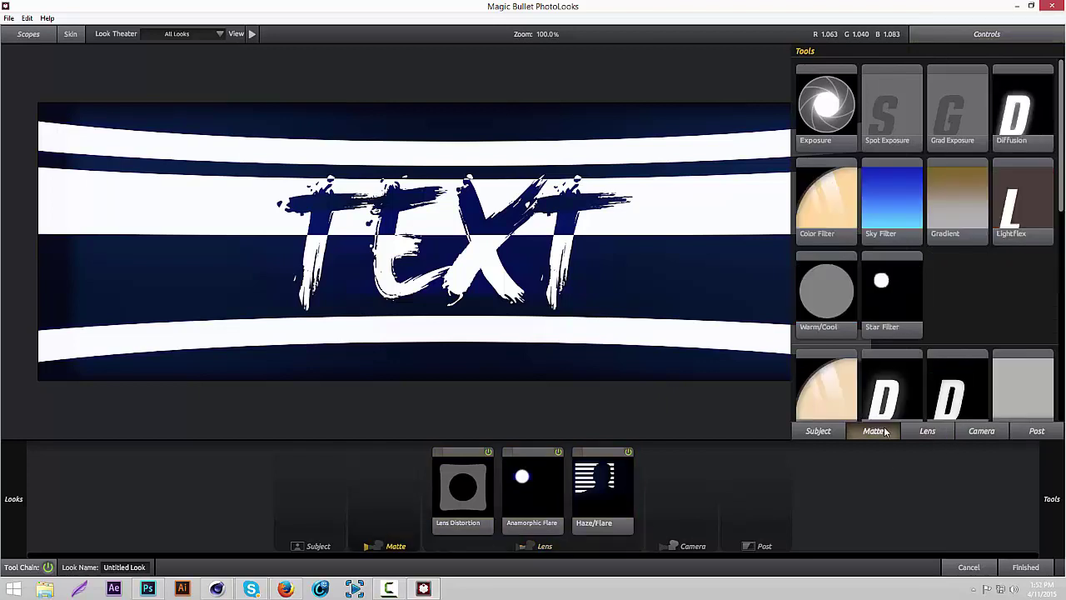
pyautogui.moveTo(1006, 129); pyautogui.dragTo(379, 504)
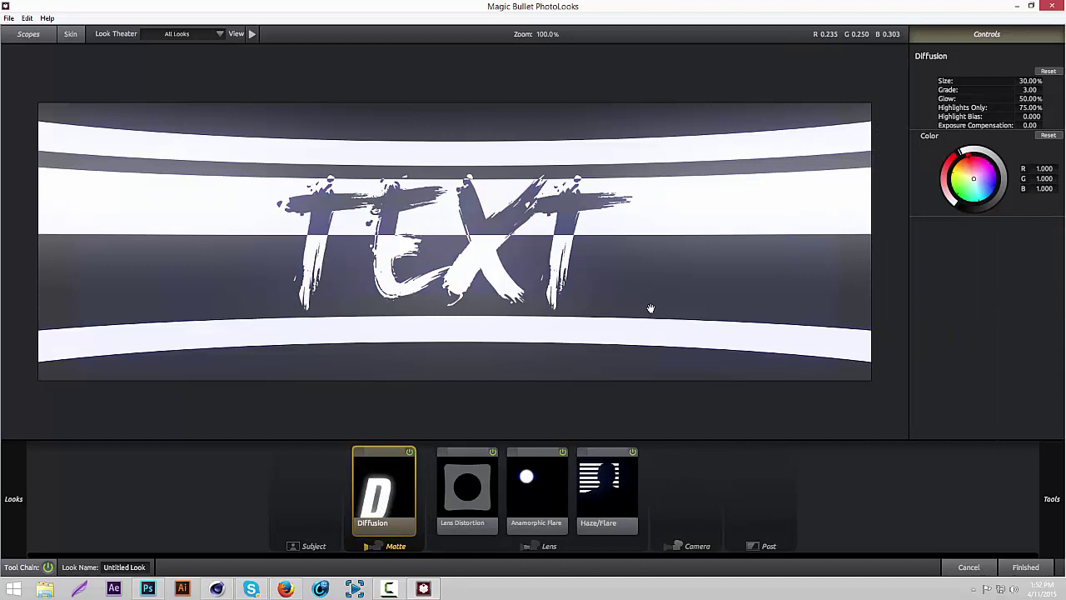
# Set the Diffusion size to 5.05% and grade to 0.53, and compare the image with the tool off and on.
pyautogui.moveTo(1032, 81); pyautogui.dragTo(986, 90)
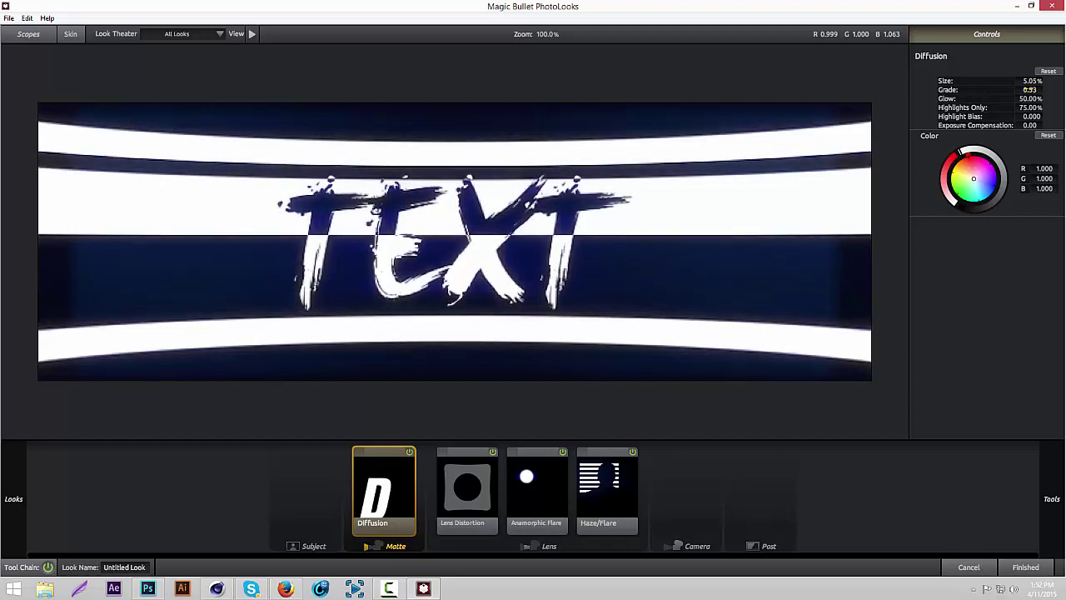
pyautogui.click(408, 452)
pyautogui.click(408, 452)
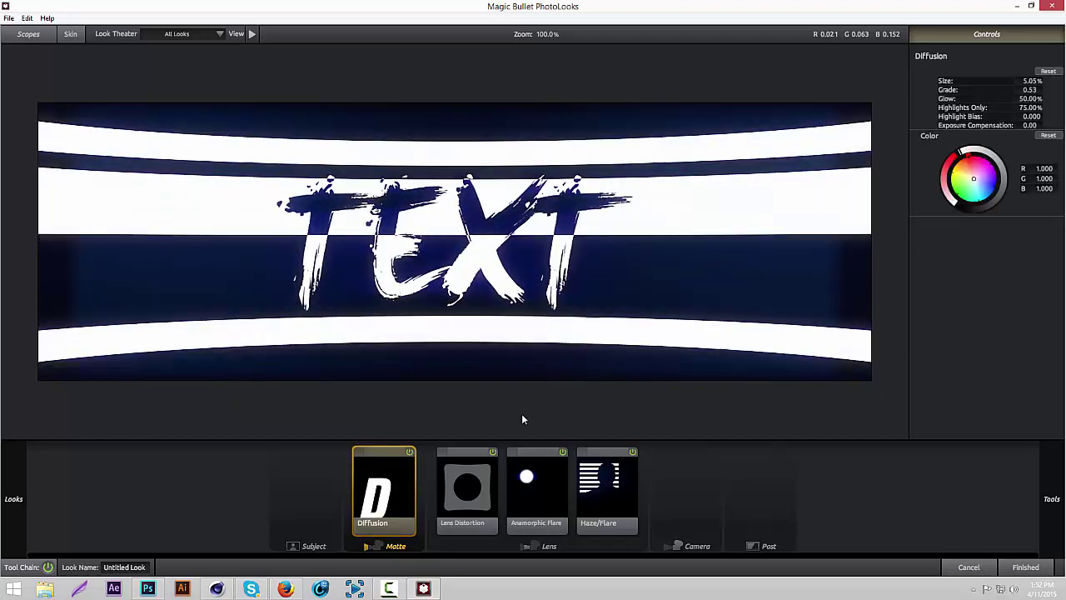
# Add a Lightflex tool tinted blue with R 0.544, G 0.625, B 0.999, boost -7.00 and exposure compensation -0.30.
pyautogui.moveTo(992, 382)
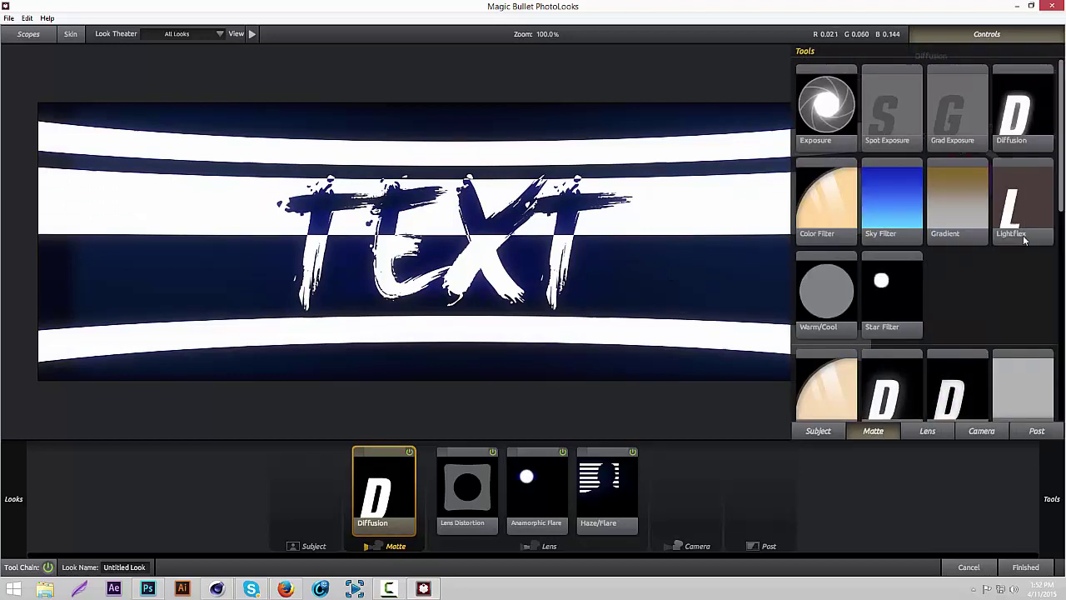
pyautogui.moveTo(1016, 212); pyautogui.dragTo(423, 493)
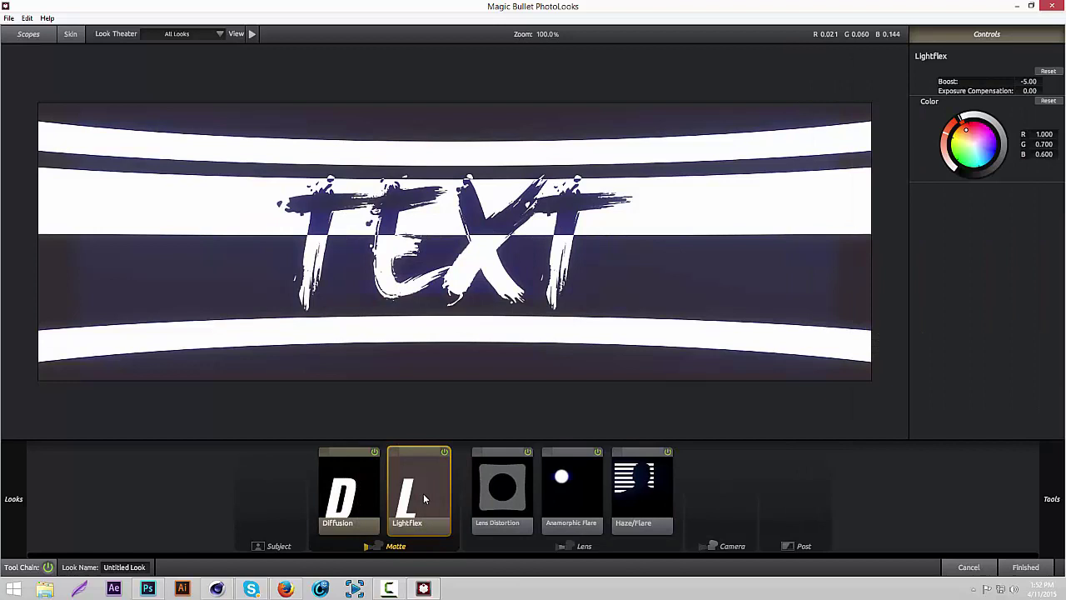
pyautogui.click(987, 151)
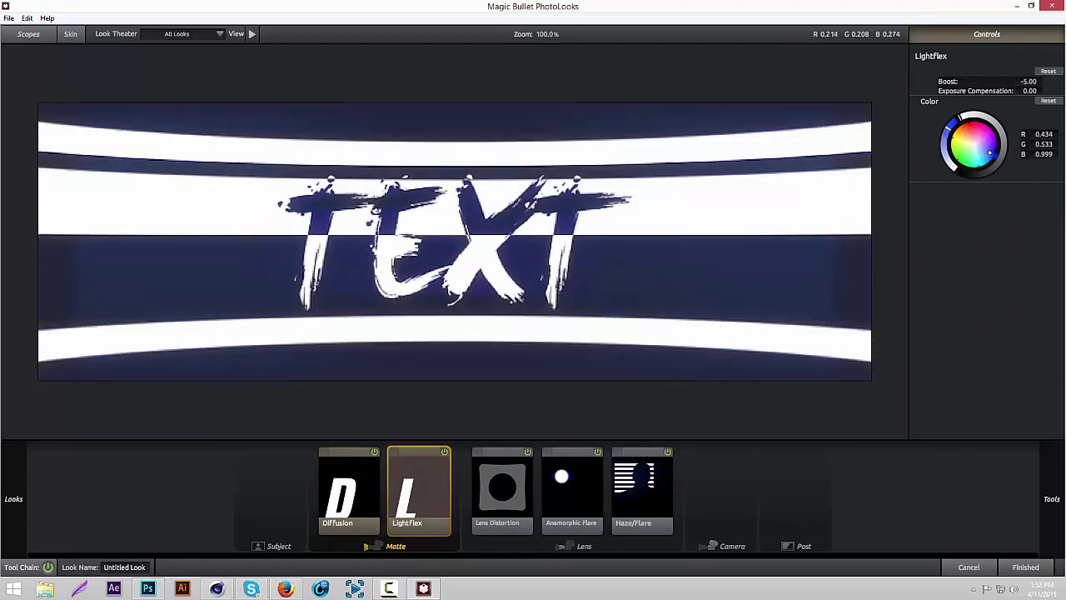
pyautogui.moveTo(989, 152); pyautogui.dragTo(987, 151)
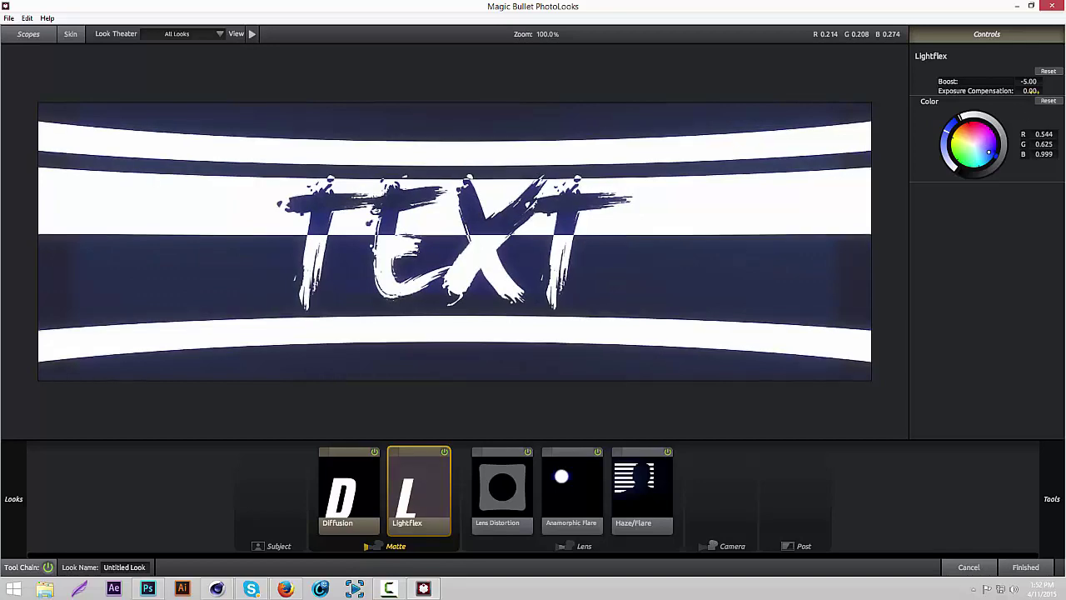
pyautogui.moveTo(1028, 90)
pyautogui.mouseDown()
pyautogui.moveTo(1016, 91)
pyautogui.moveTo(1057, 91)
pyautogui.moveTo(1009, 81)
pyautogui.moveTo(1032, 81)
pyautogui.mouseUp()
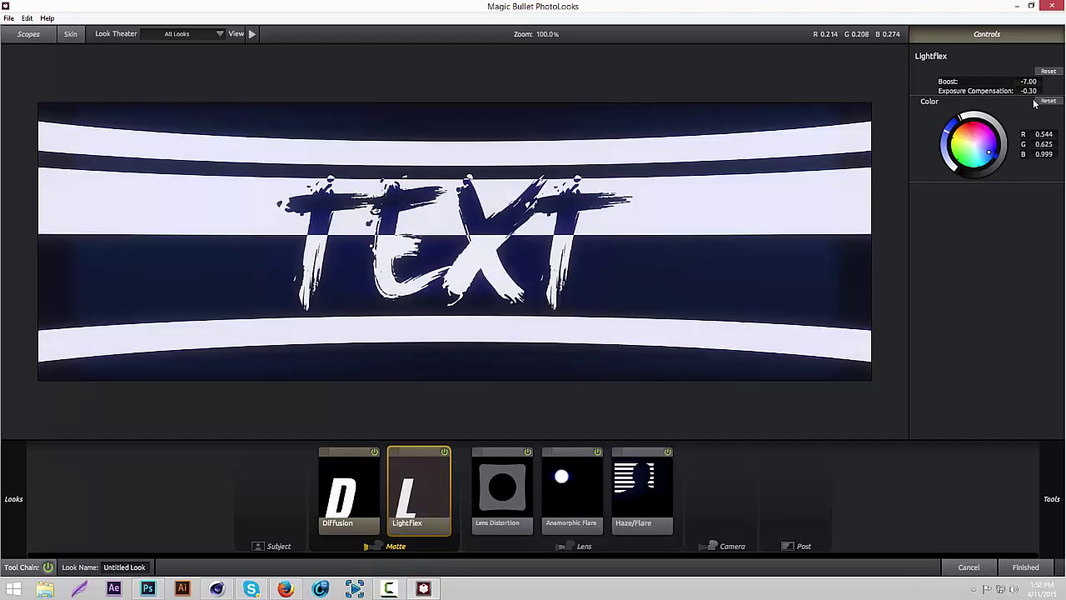
# Add a Chromatic Aberration tool to the post stage and set Blue/Yellow to +2.010.
pyautogui.moveTo(1052, 499)
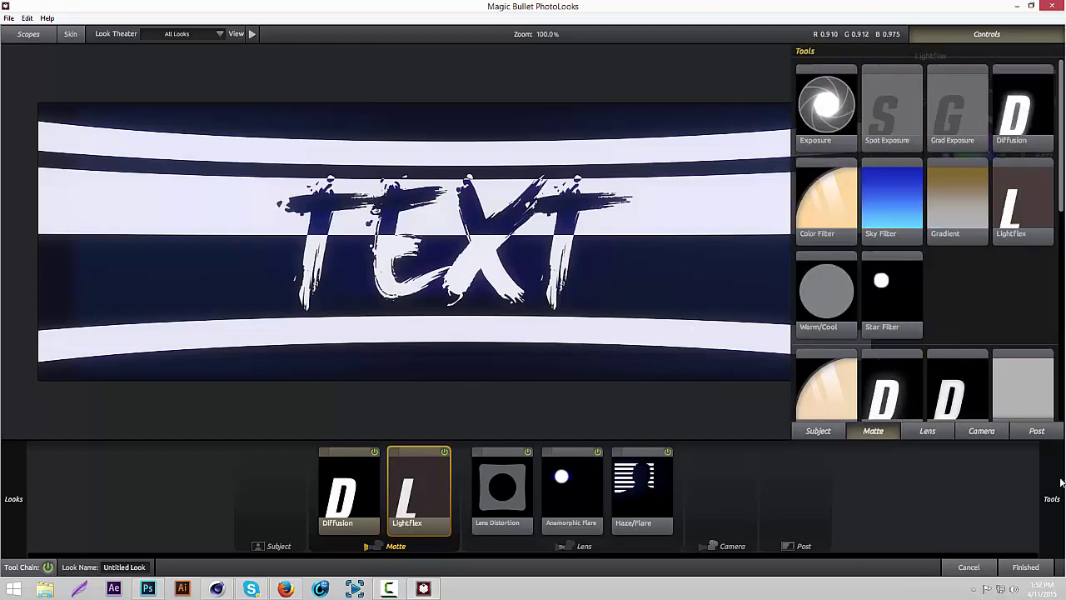
pyautogui.moveTo(1061, 200)
pyautogui.mouseDown()
pyautogui.moveTo(1062, 259)
pyautogui.moveTo(1061, 196)
pyautogui.mouseUp()
pyautogui.click(818, 431)
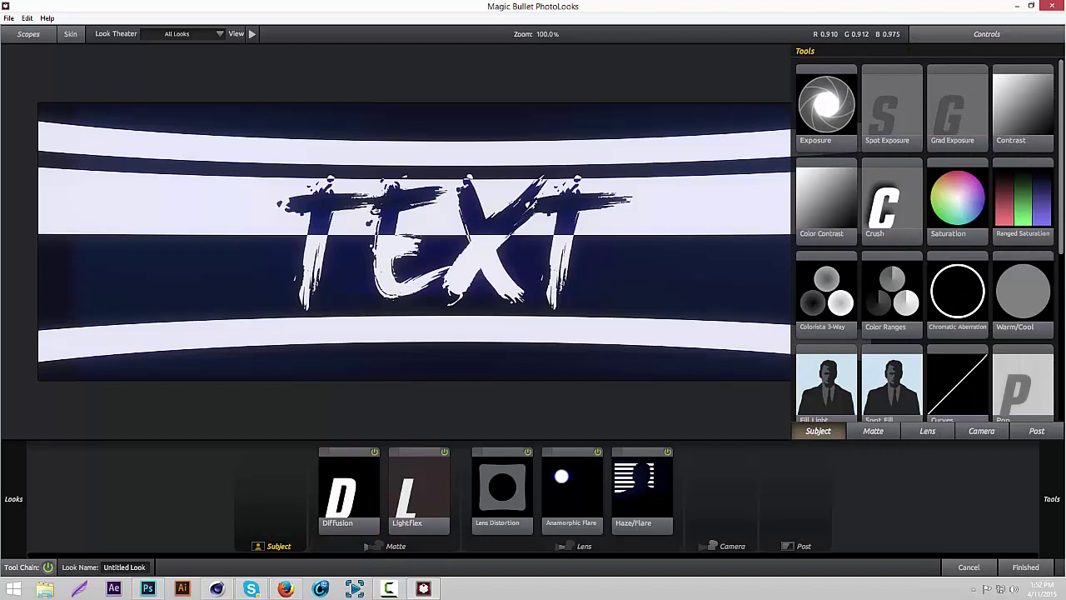
pyautogui.scroll(-2, 1053, 262)
pyautogui.scroll(-2, 1048, 300)
pyautogui.scroll(2, 1048, 316)
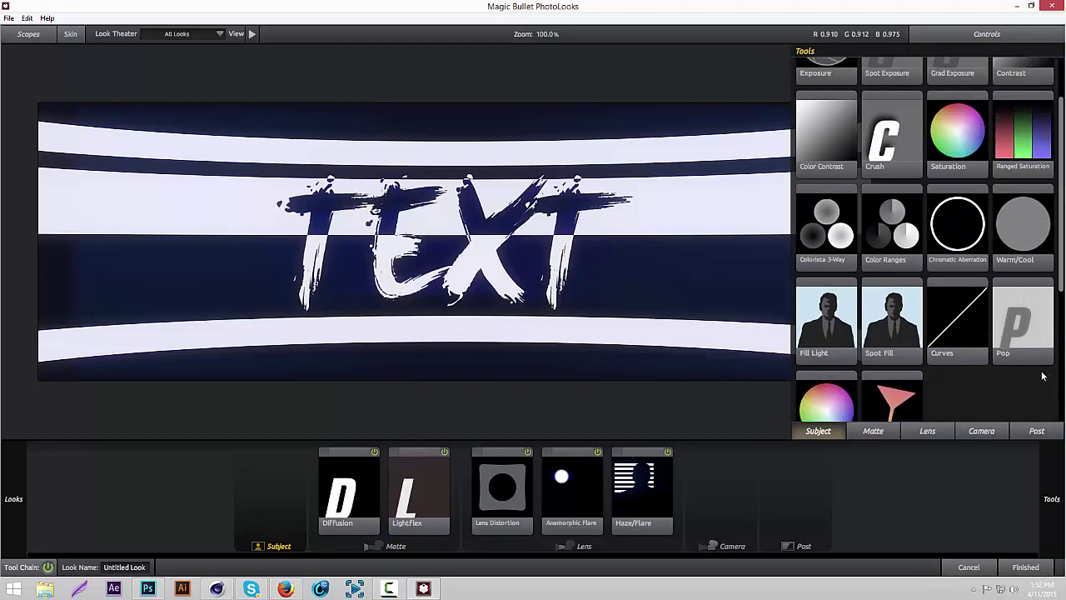
pyautogui.click(1037, 431)
pyautogui.scroll(-2, 1062, 183)
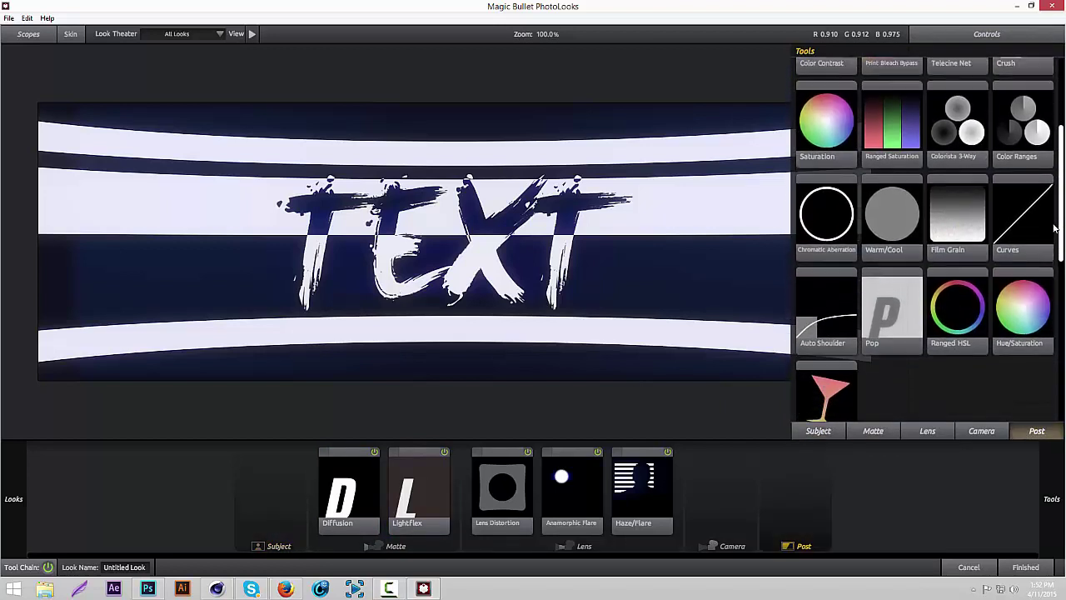
pyautogui.scroll(3, 1063, 150)
pyautogui.scroll(-2, 1063, 150)
pyautogui.scroll(1, 1058, 196)
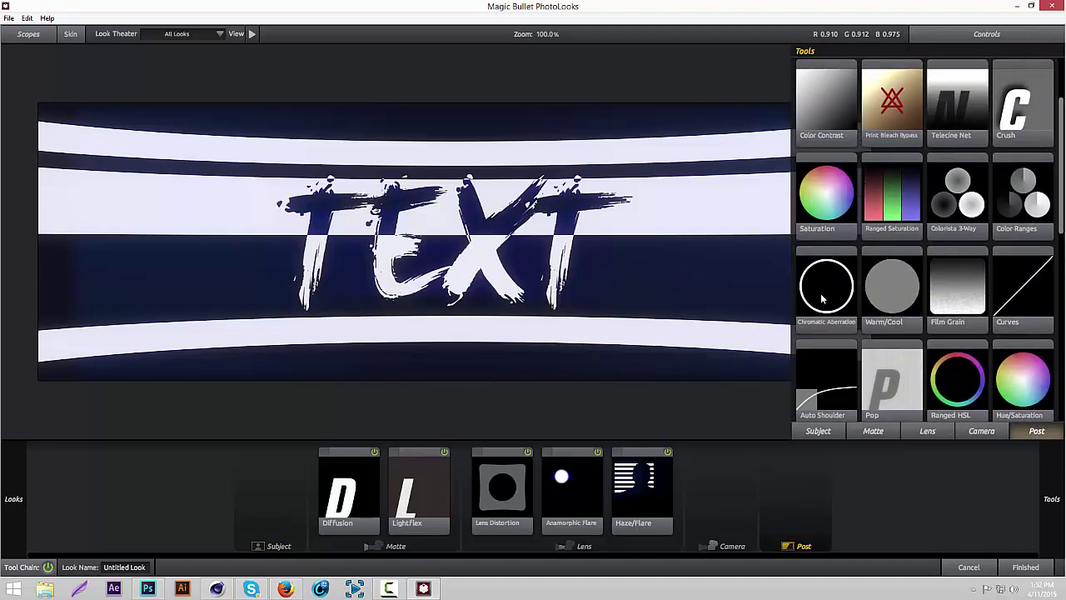
pyautogui.moveTo(834, 283); pyautogui.dragTo(795, 489)
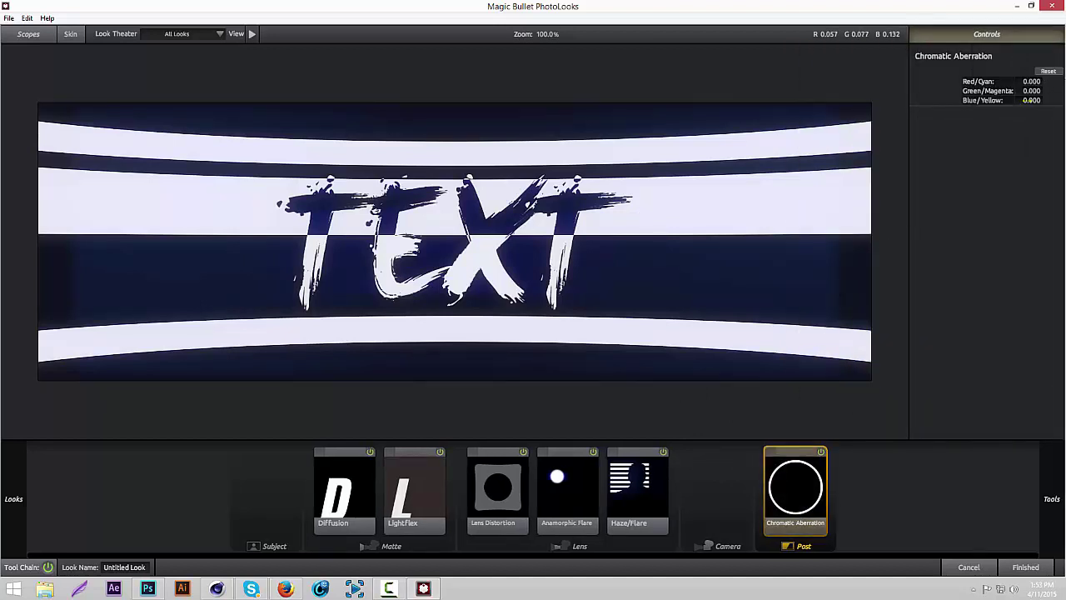
pyautogui.moveTo(1028, 100); pyautogui.dragTo(1043, 100)
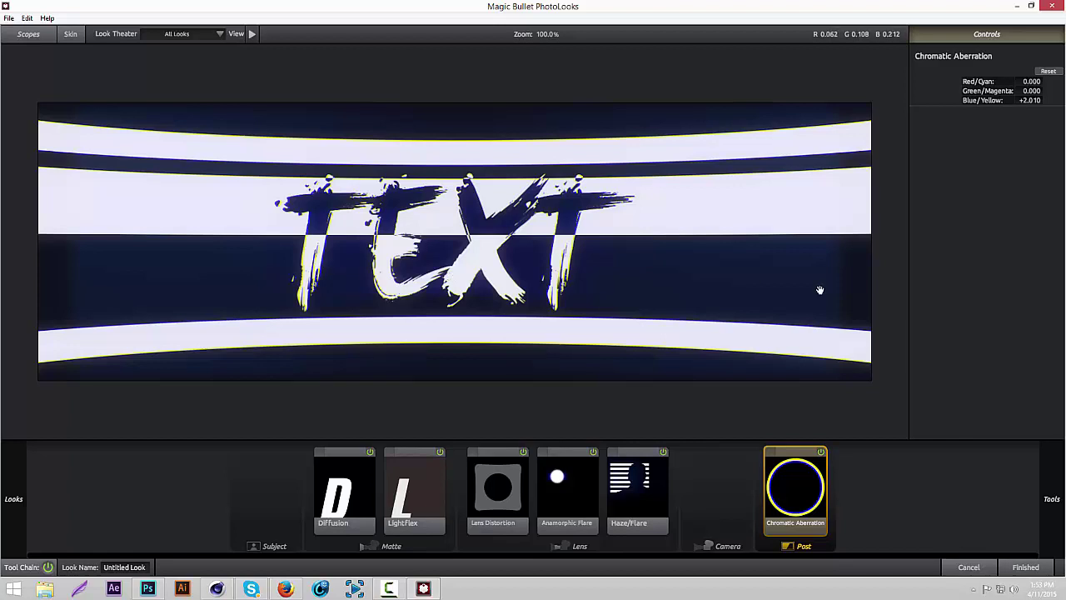
# Try a Swing-Tilt tool in the lens stage with blur size 0.10% and quality 10, and remove it from the look.
pyautogui.moveTo(1054, 498)
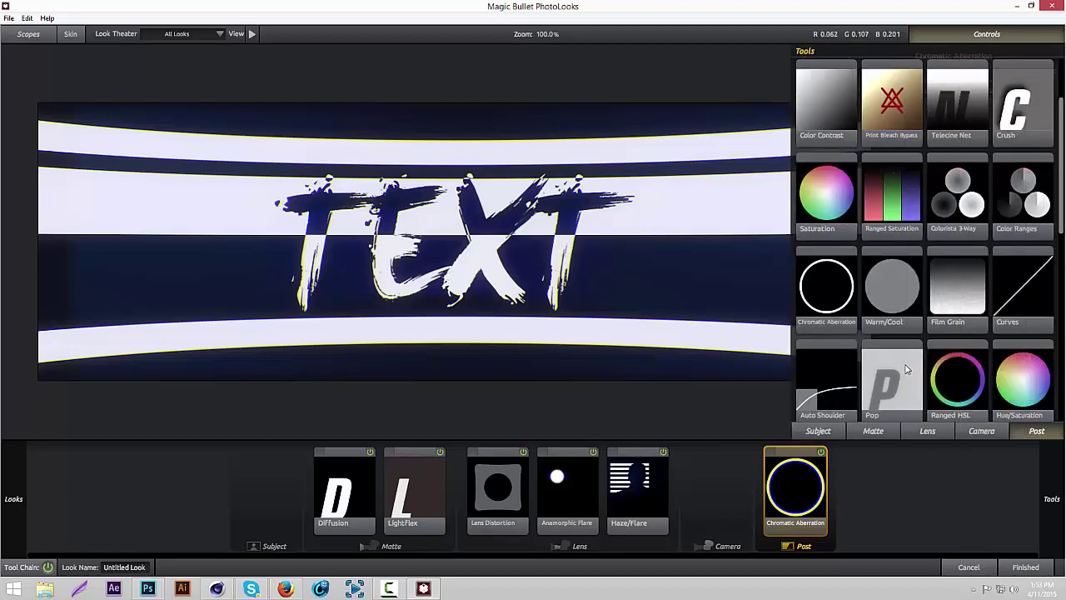
pyautogui.click(833, 431)
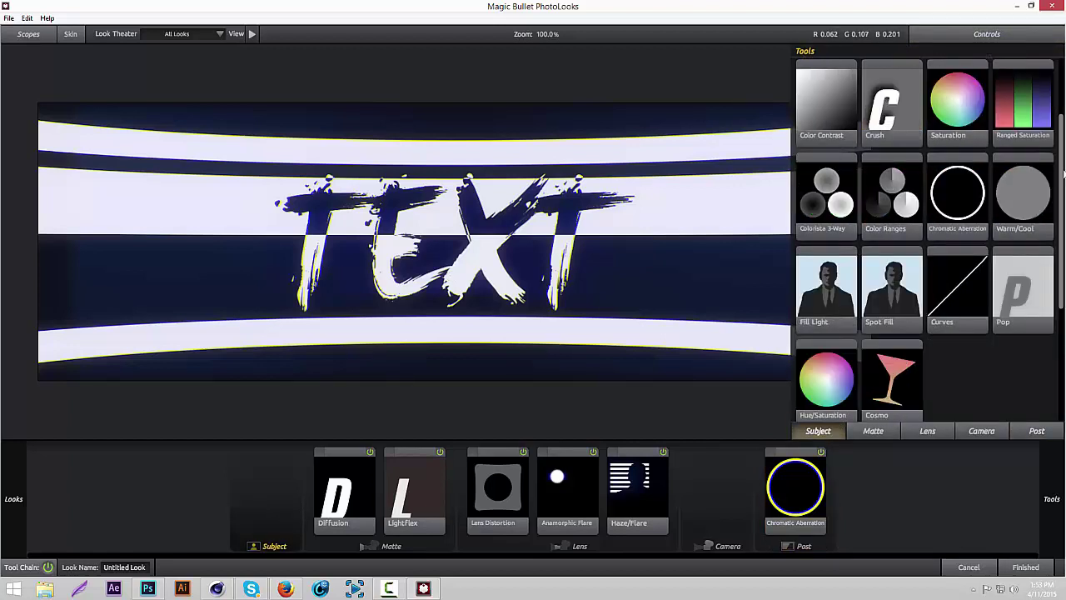
pyautogui.scroll(2, 1062, 173)
pyautogui.scroll(-4, 1054, 178)
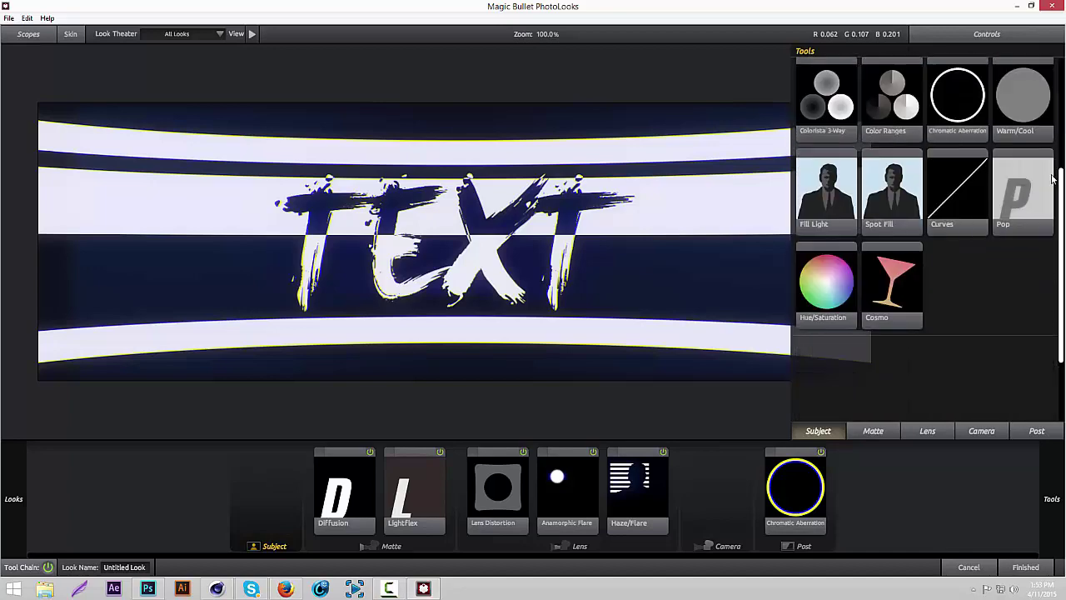
pyautogui.click(892, 431)
pyautogui.click(916, 434)
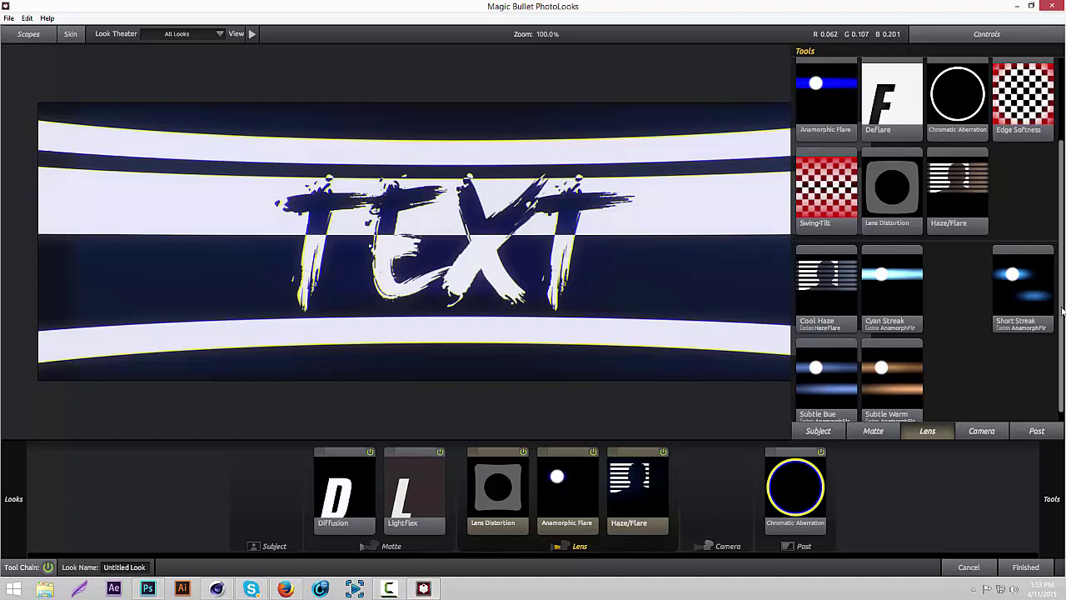
pyautogui.moveTo(840, 199); pyautogui.dragTo(732, 493)
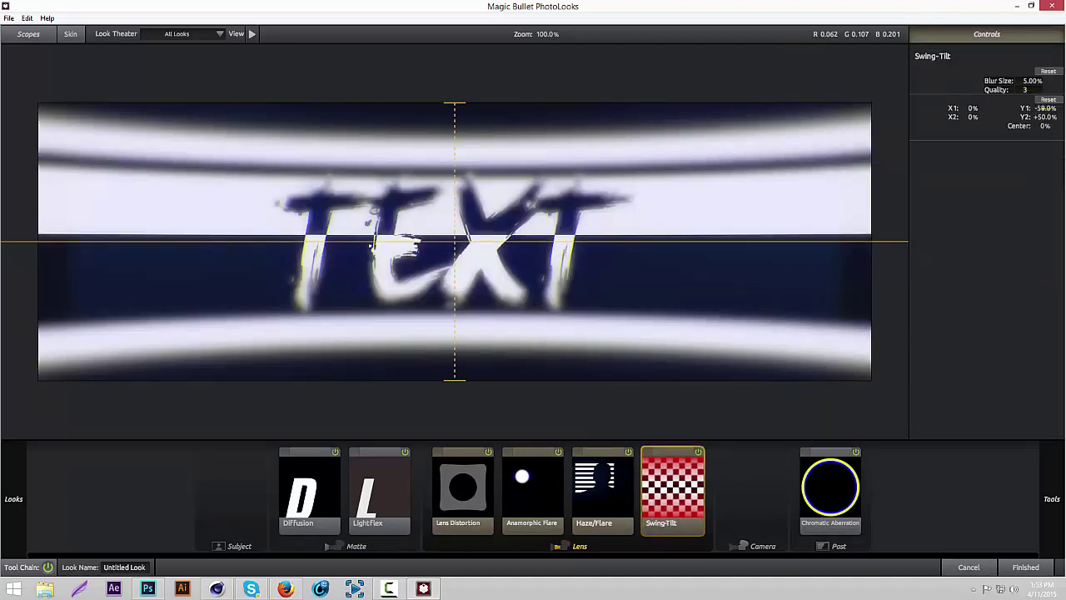
pyautogui.moveTo(1032, 81)
pyautogui.mouseDown()
pyautogui.moveTo(991, 81)
pyautogui.moveTo(1051, 90)
pyautogui.mouseUp()
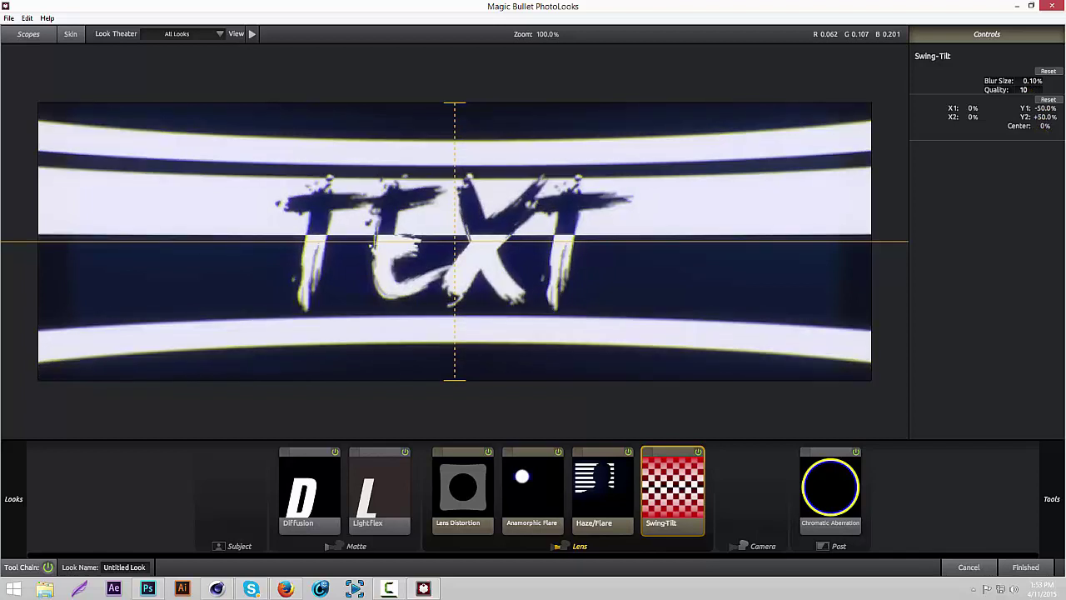
pyautogui.press('Delete')
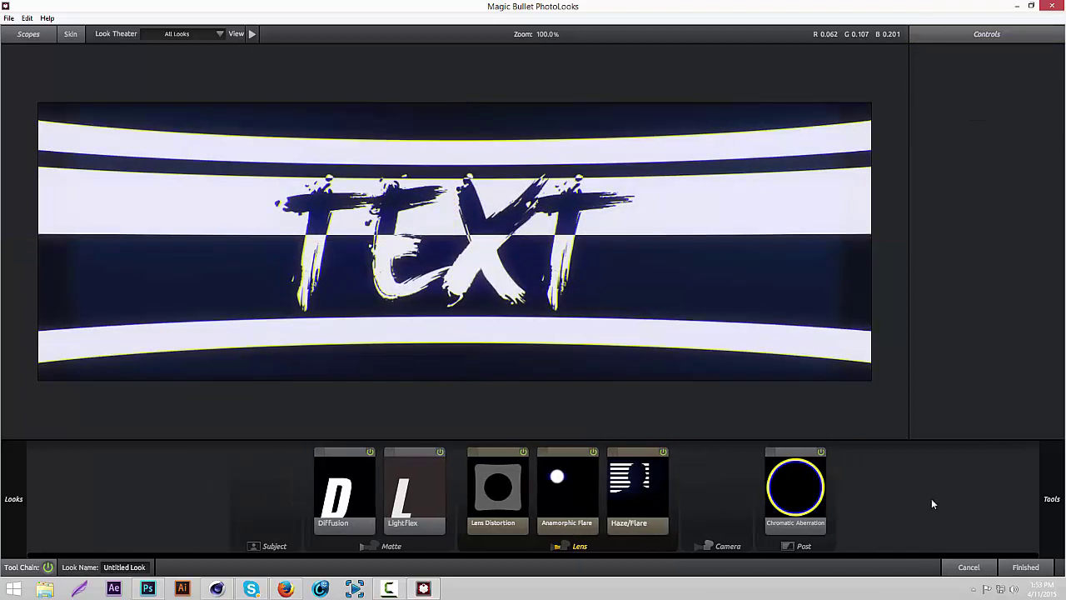
# Check the camera and post tools, and apply the finished look to the Invert 1 layer in Photoshop.
pyautogui.moveTo(1063, 503)
pyautogui.click(980, 437)
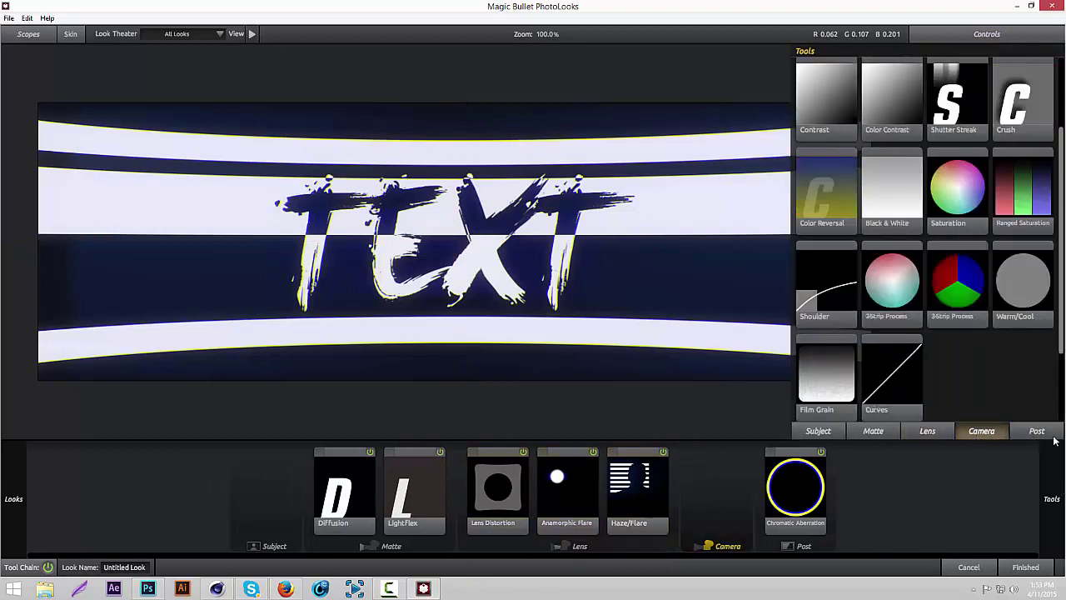
pyautogui.click(1051, 433)
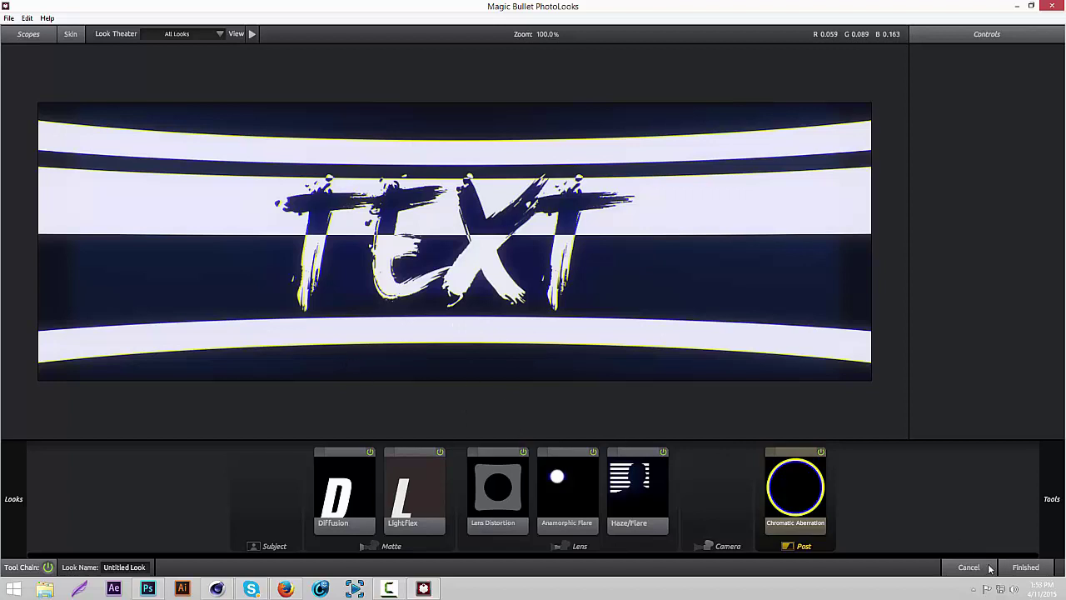
pyautogui.click(1025, 567)
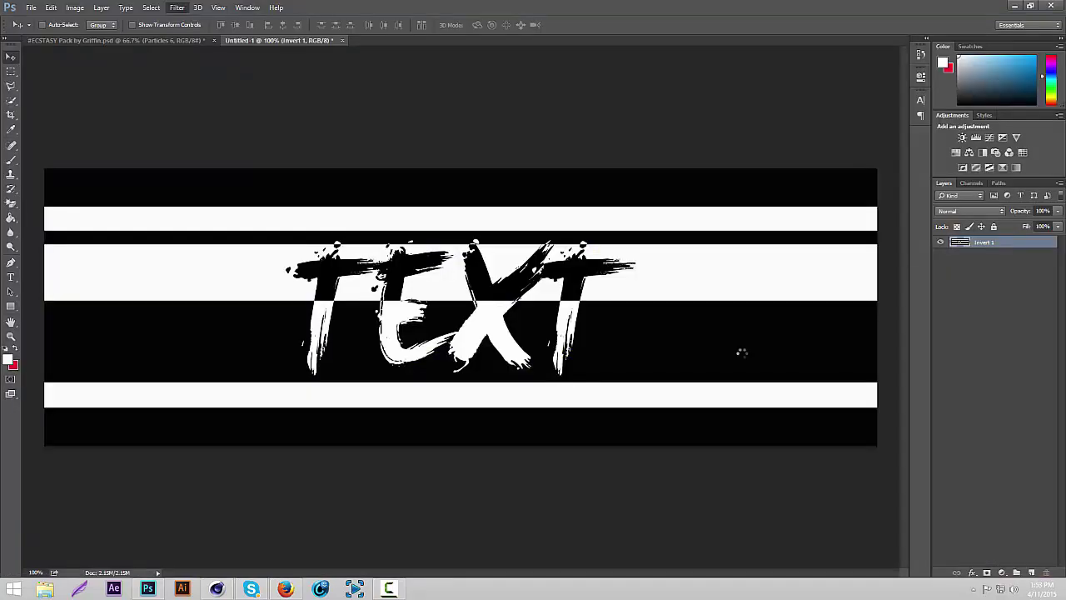